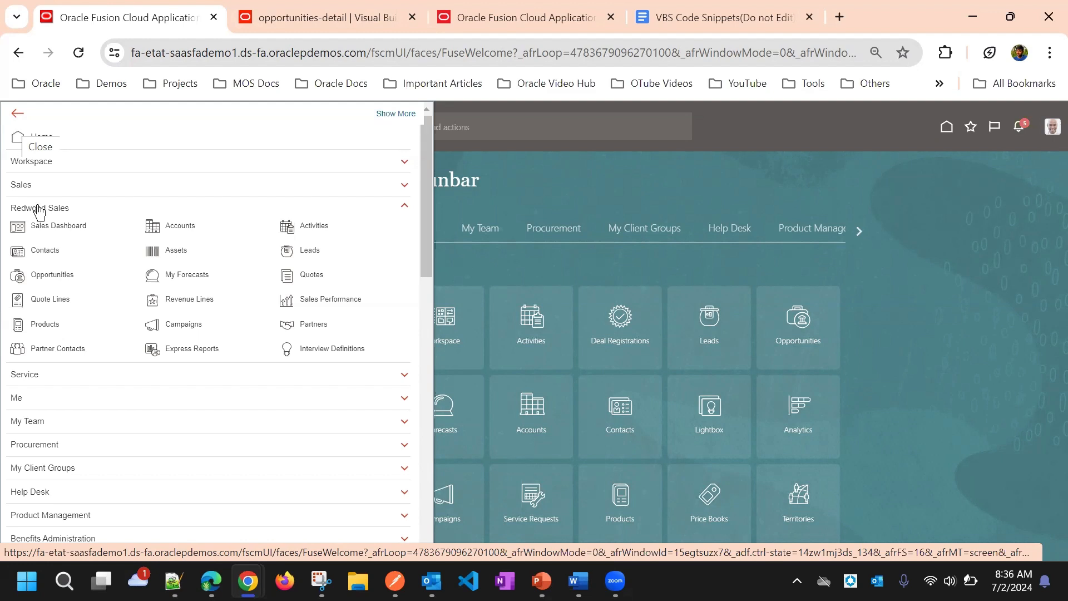
Step: Open the ABC Application Software account from the Redwood Sales accounts and review its foldout panels, from Customer Summary through Invoices
click(152, 228)
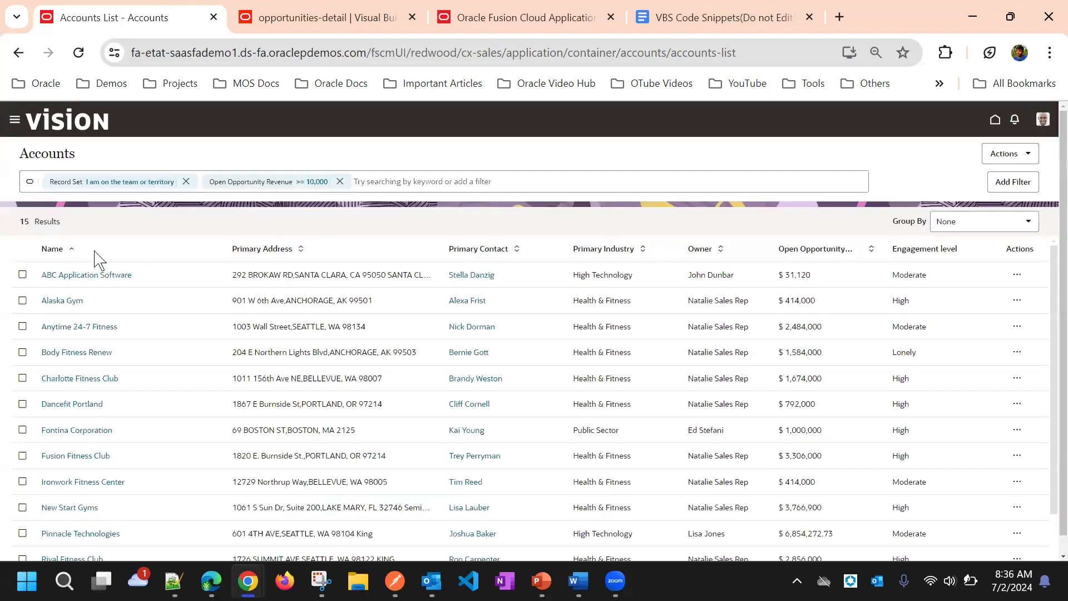
click(95, 274)
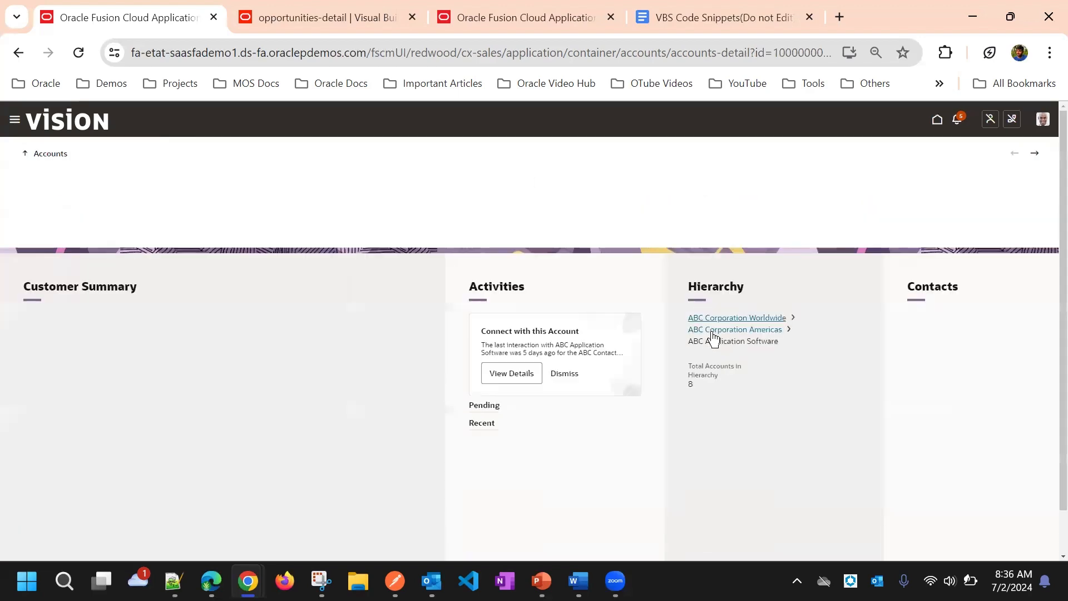
scroll(714, 338, down, 15)
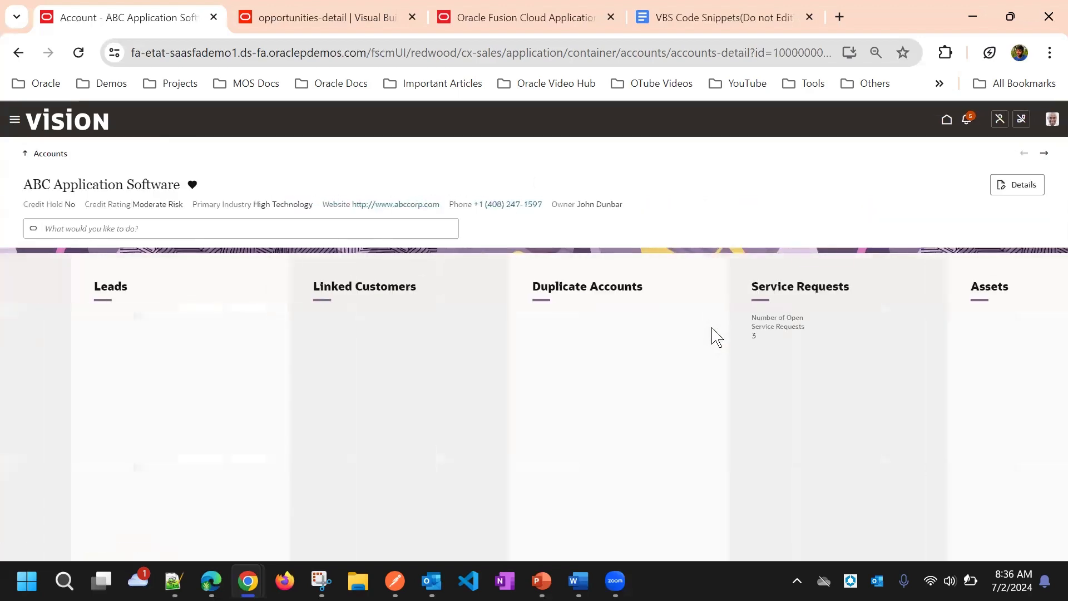
scroll(714, 337, down, 5)
scroll(717, 337, up, 10)
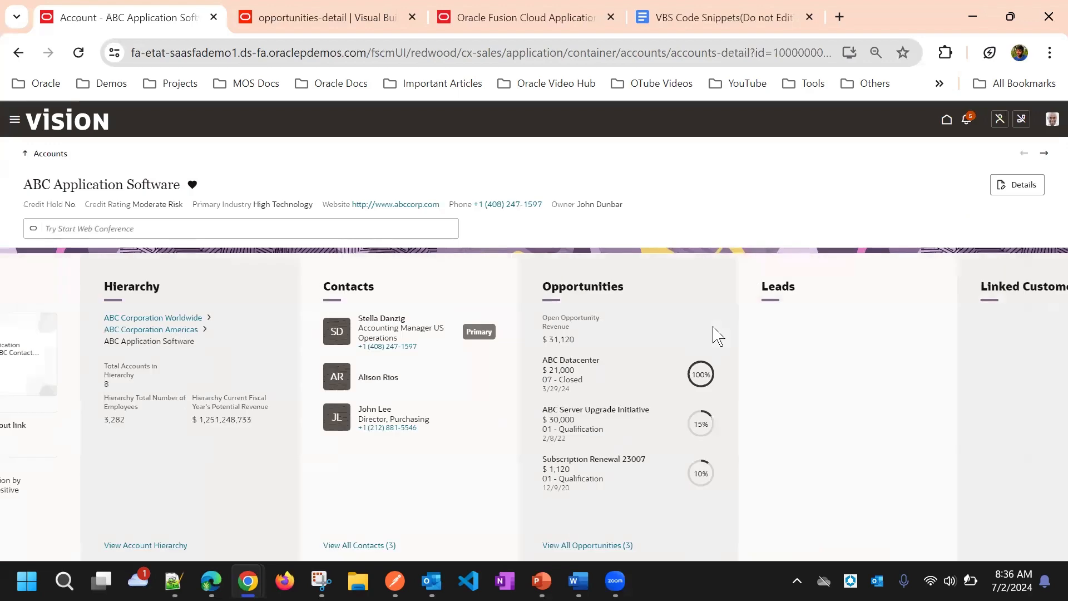
scroll(716, 335, up, 6)
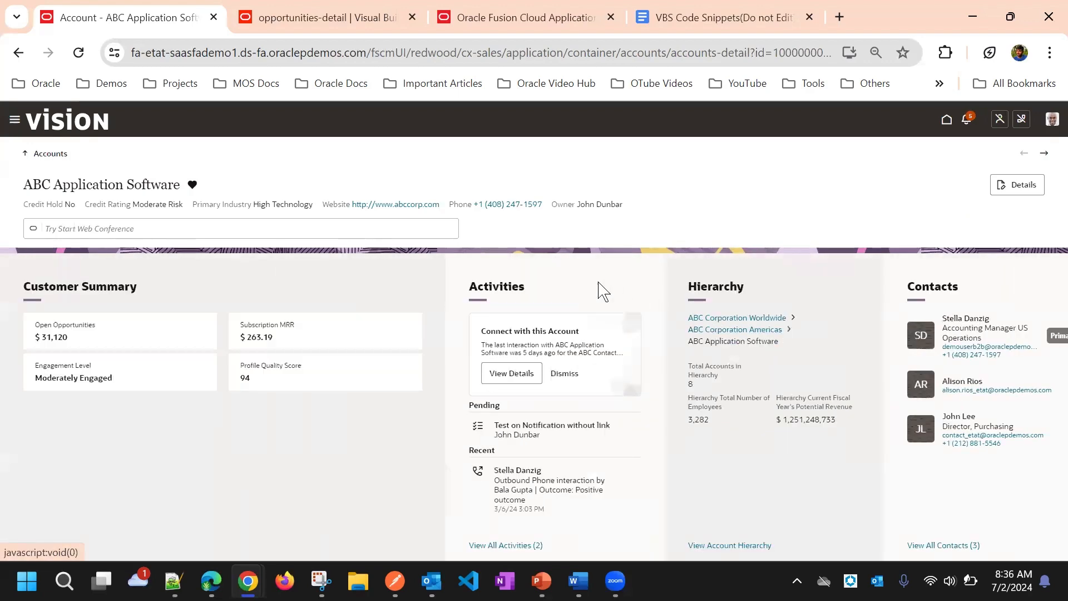
scroll(601, 291, down, 8)
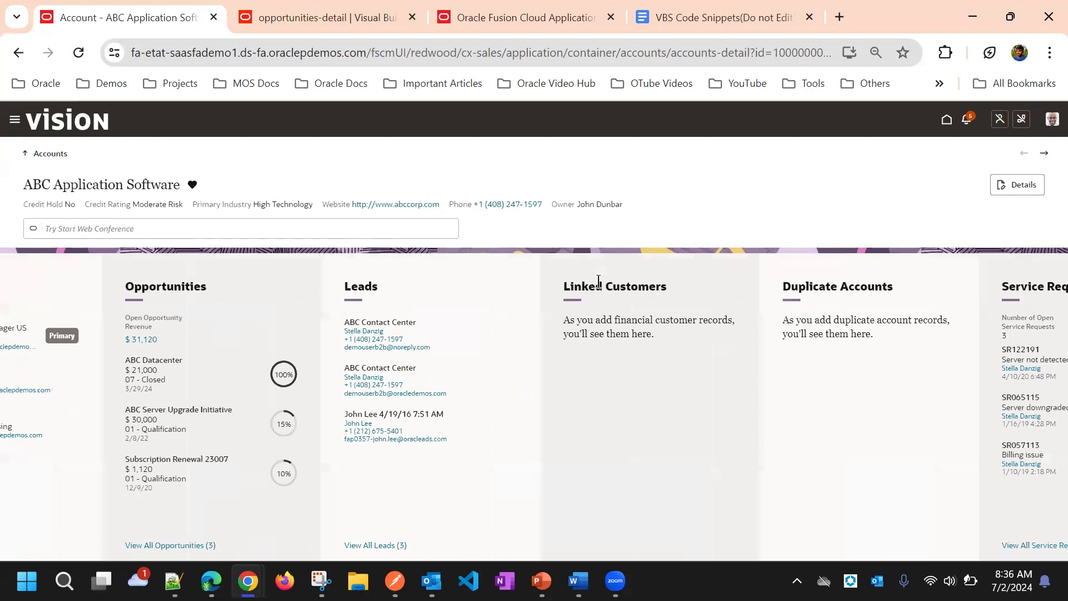
scroll(492, 281, down, 5)
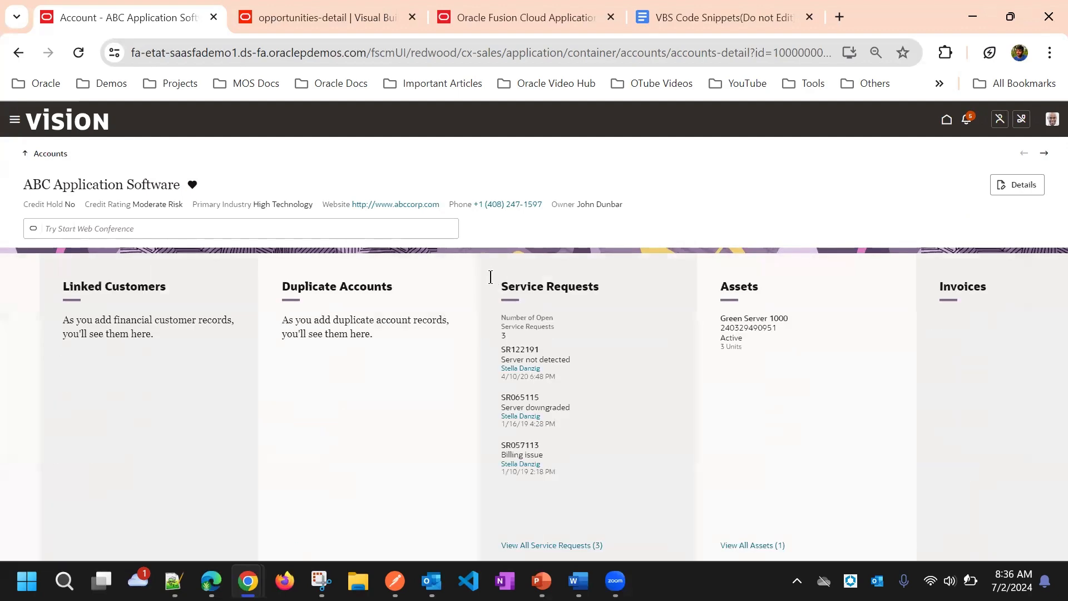
scroll(484, 278, up, 5)
scroll(476, 281, up, 5)
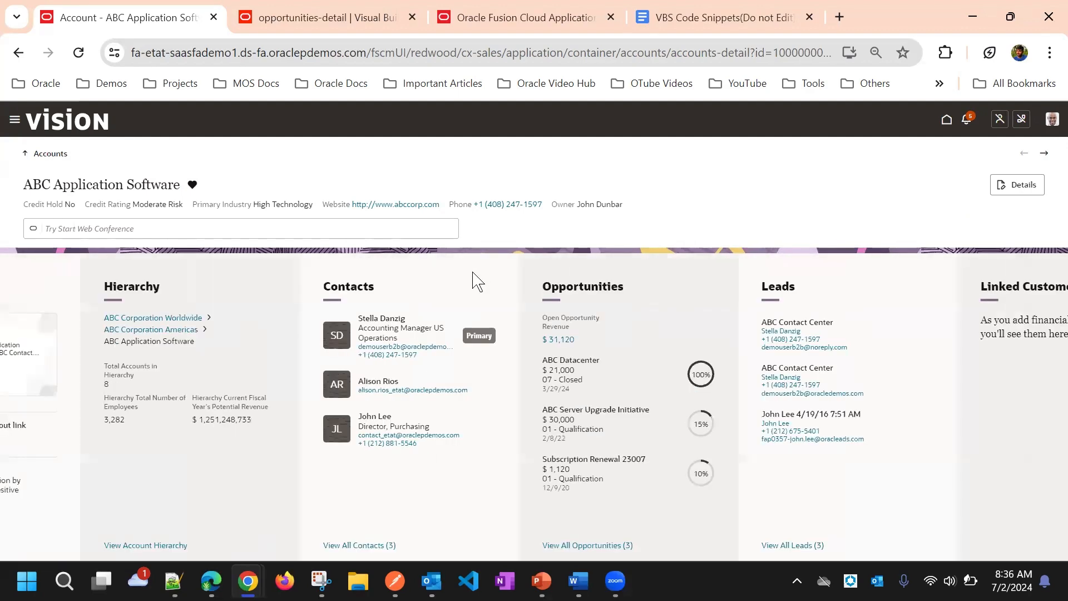
scroll(474, 279, up, 5)
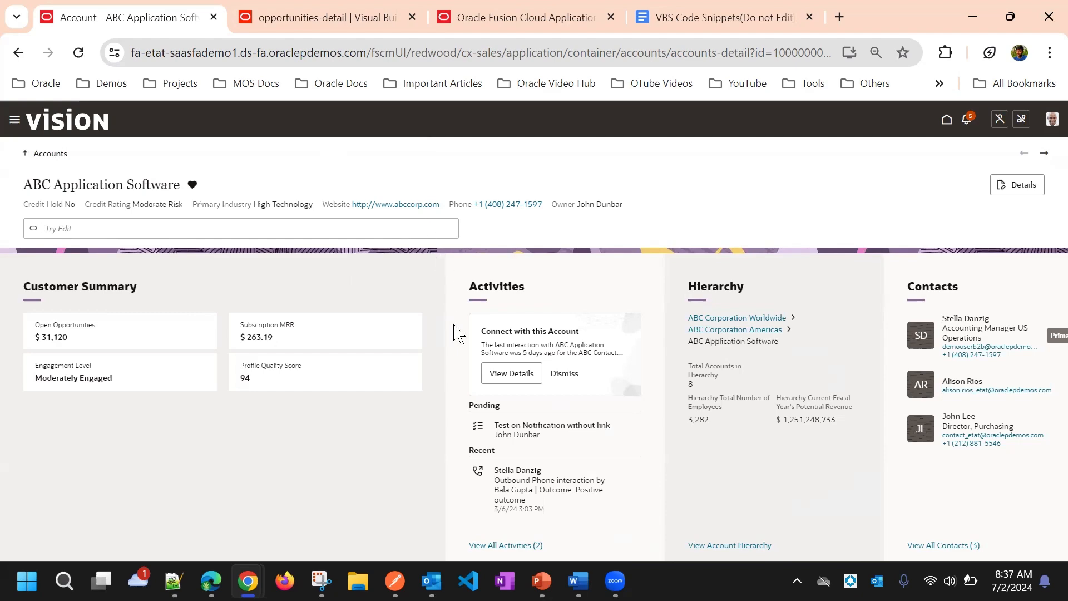
scroll(437, 287, right, 3)
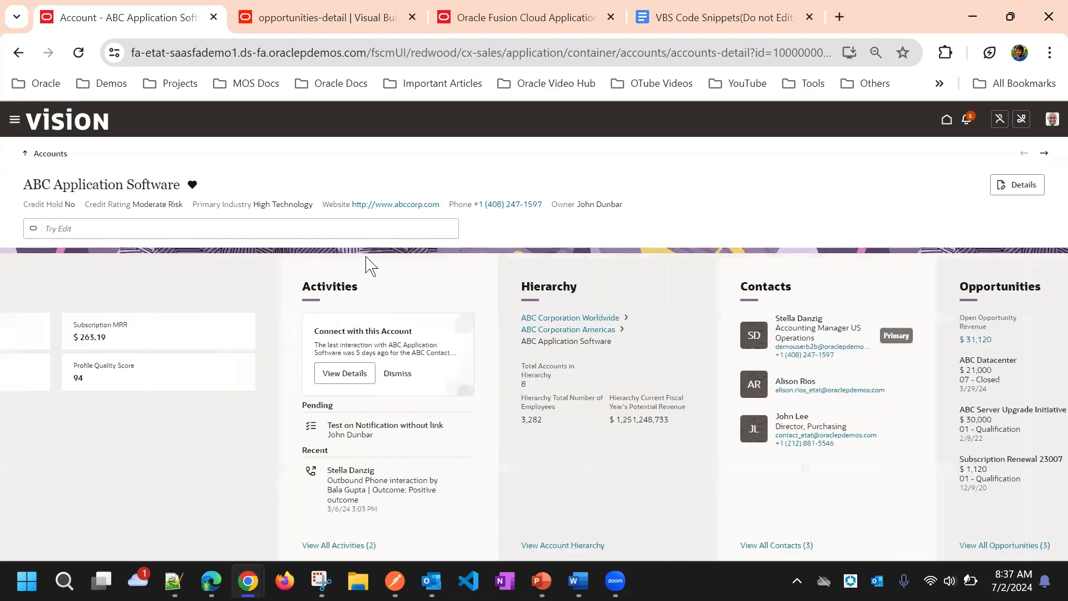
scroll(419, 286, right, 6)
scroll(483, 269, left, 9)
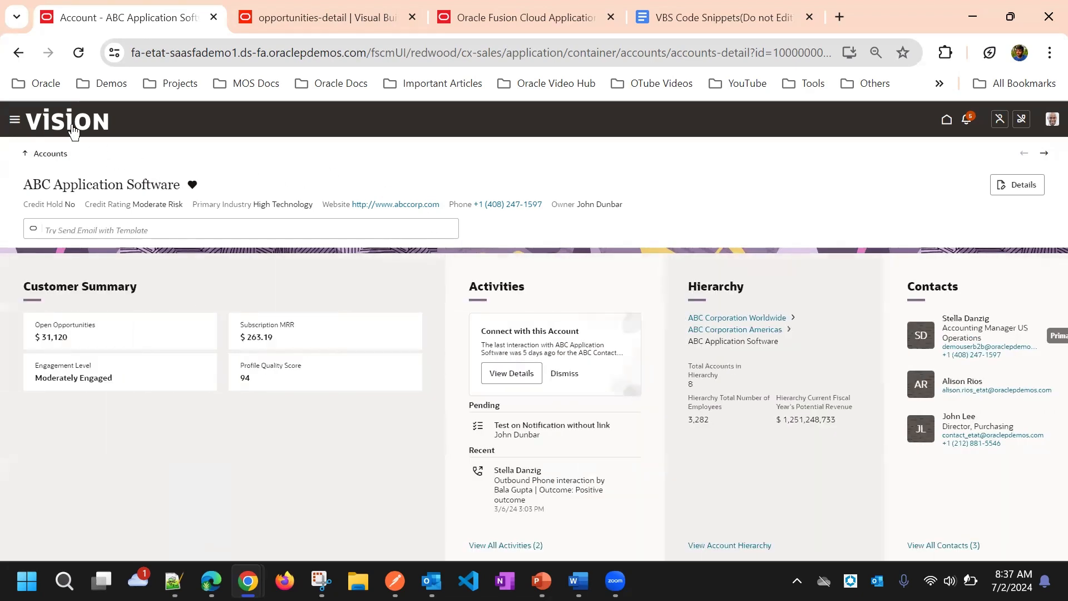
Step: Open Application Composer from the Configuration group and bring up its Dispatcher rules page
click(17, 120)
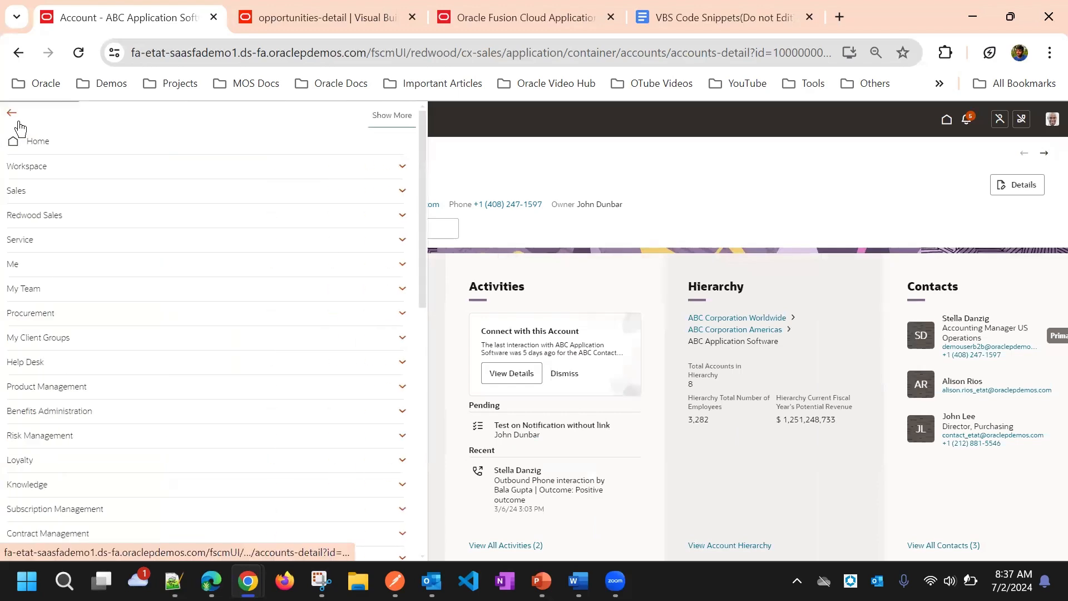
scroll(274, 332, down, 10)
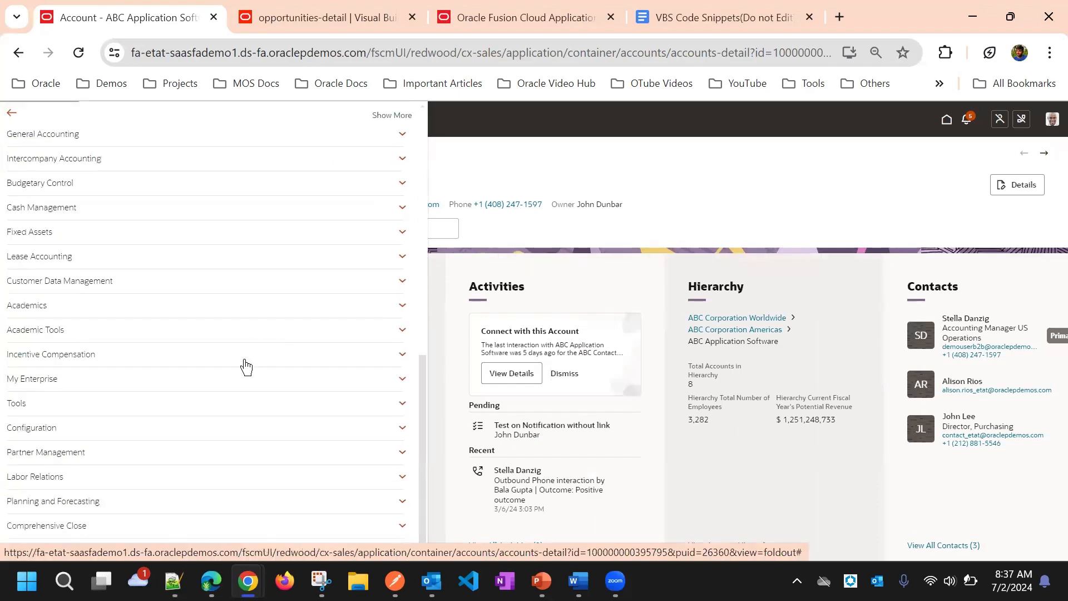
click(119, 432)
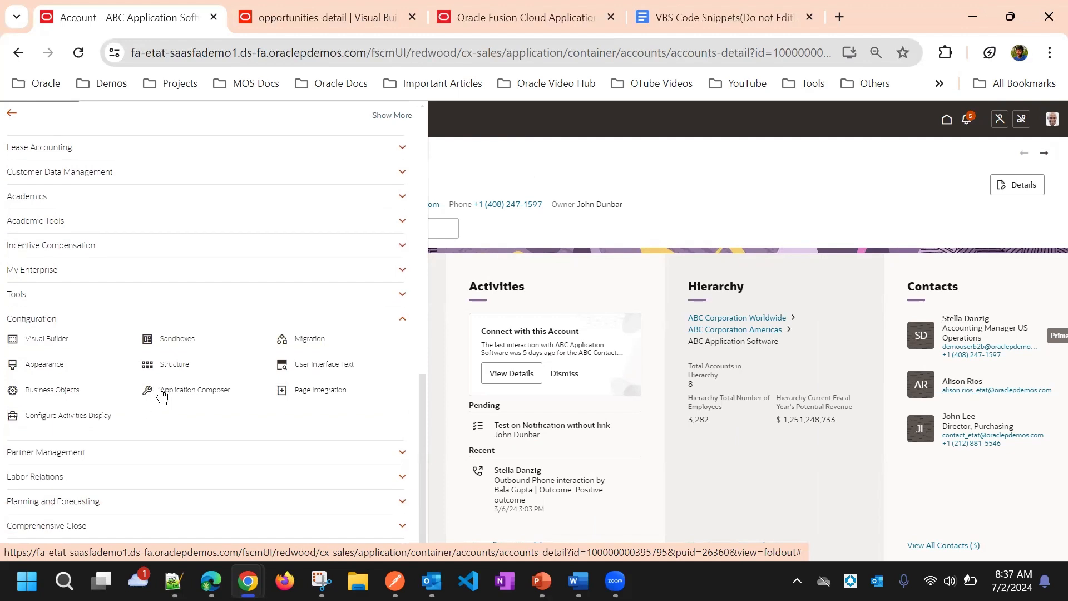
click(161, 394)
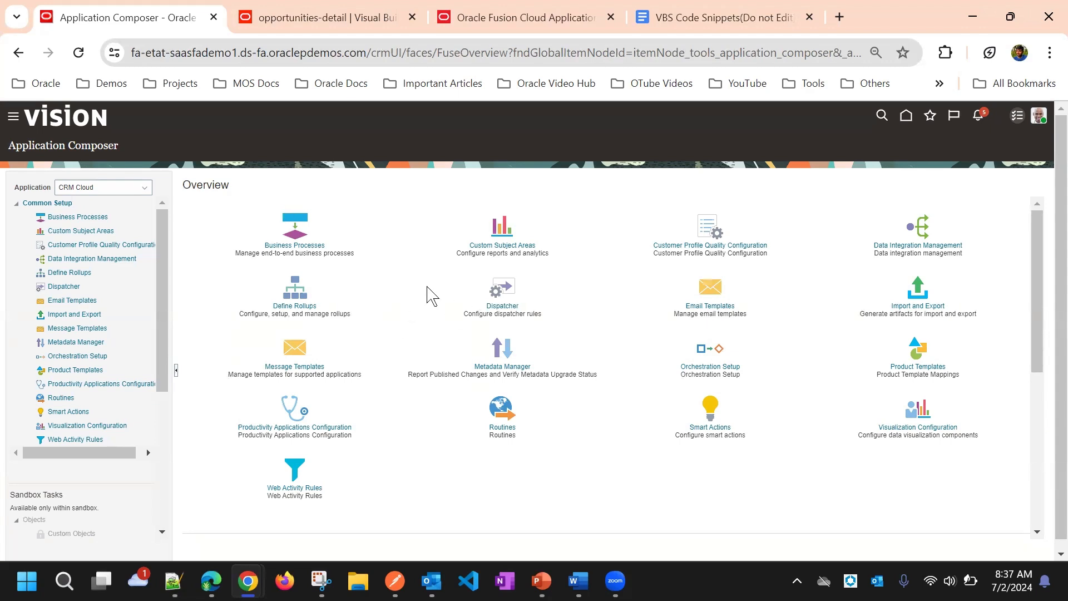
click(496, 305)
click(154, 15)
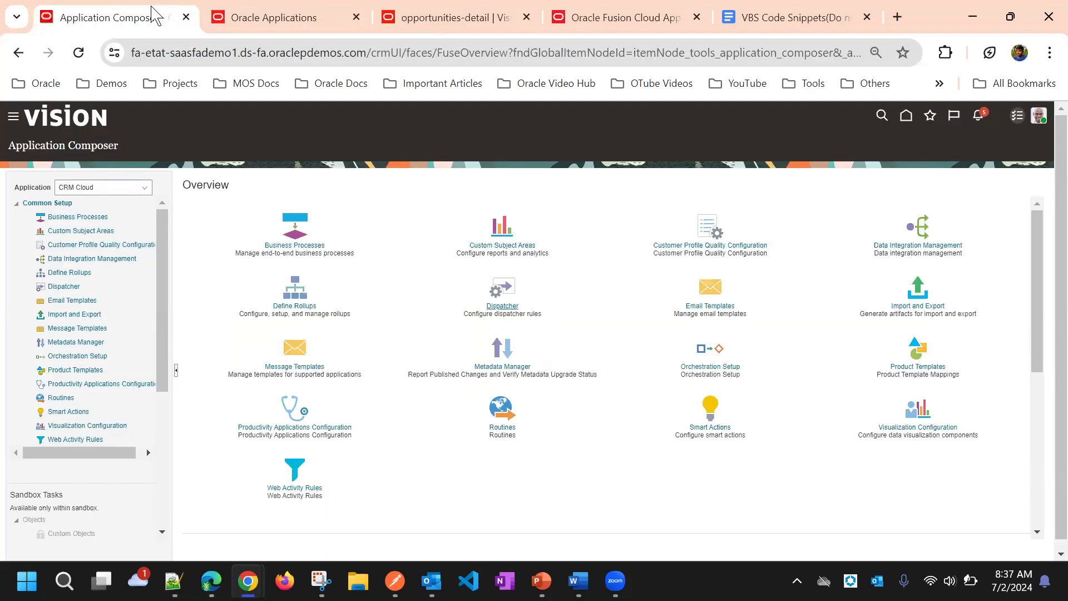
click(313, 15)
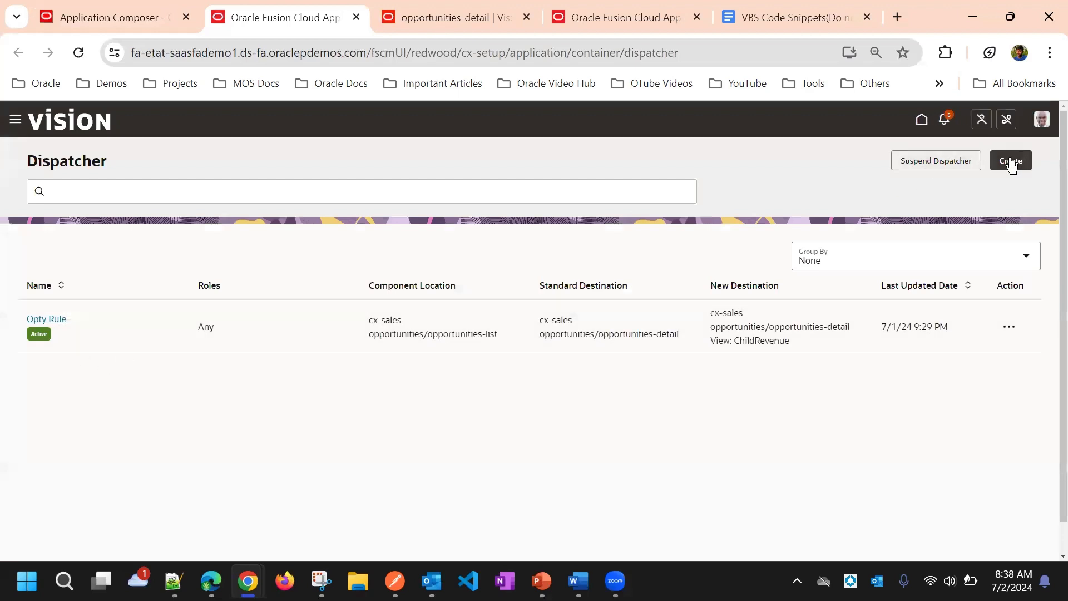
Step: Start creating a new dispatcher rule
click(1010, 161)
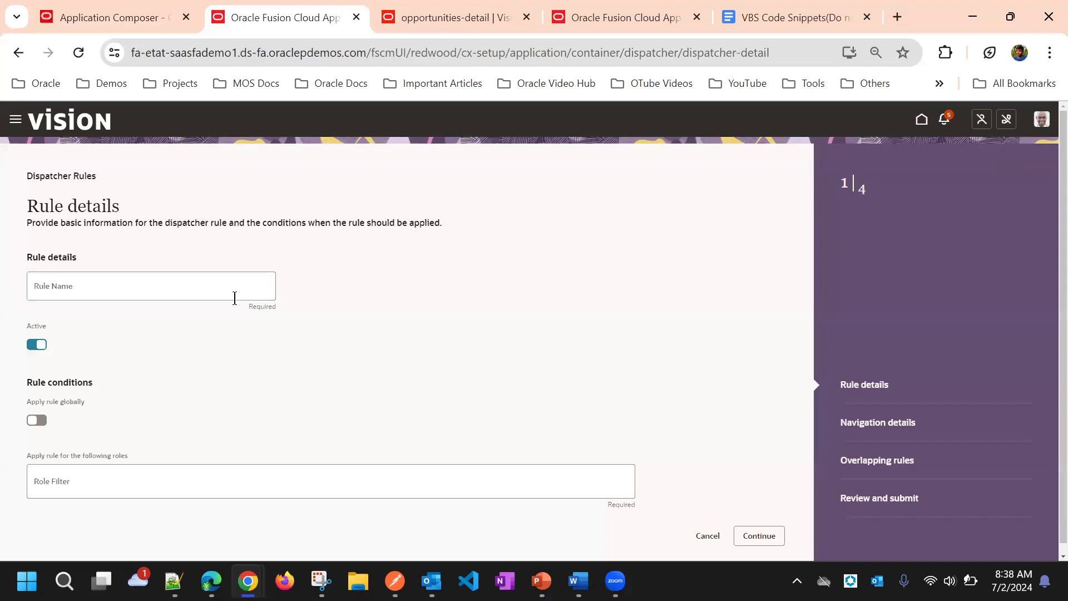
scroll(237, 303, down, 1)
click(207, 274)
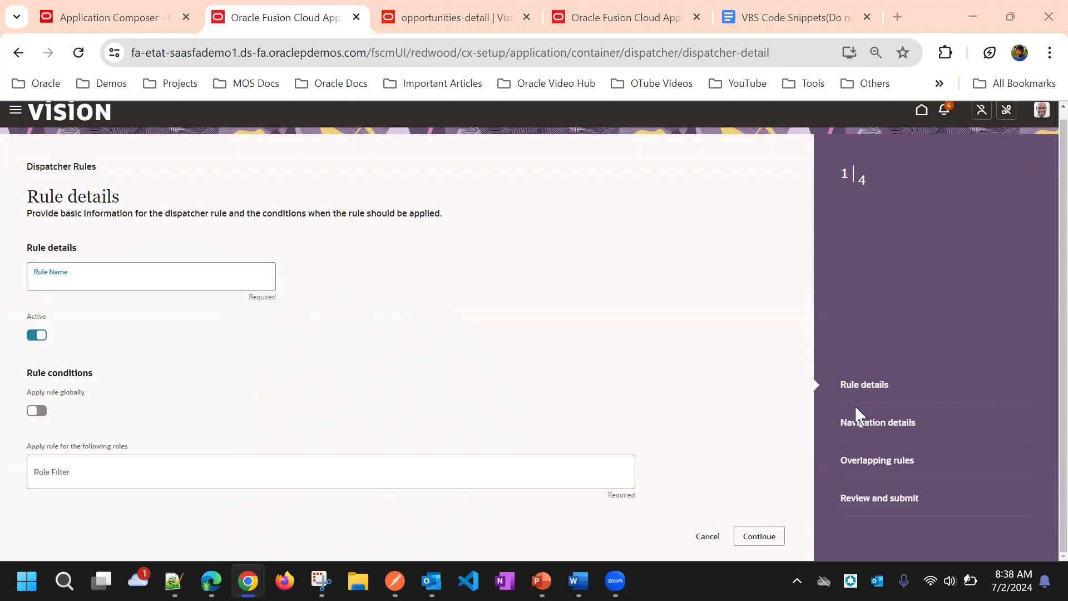
Step: Add the B2C Sales Representative role to the new rule's role filter
click(95, 470)
scroll(129, 353, down, 3)
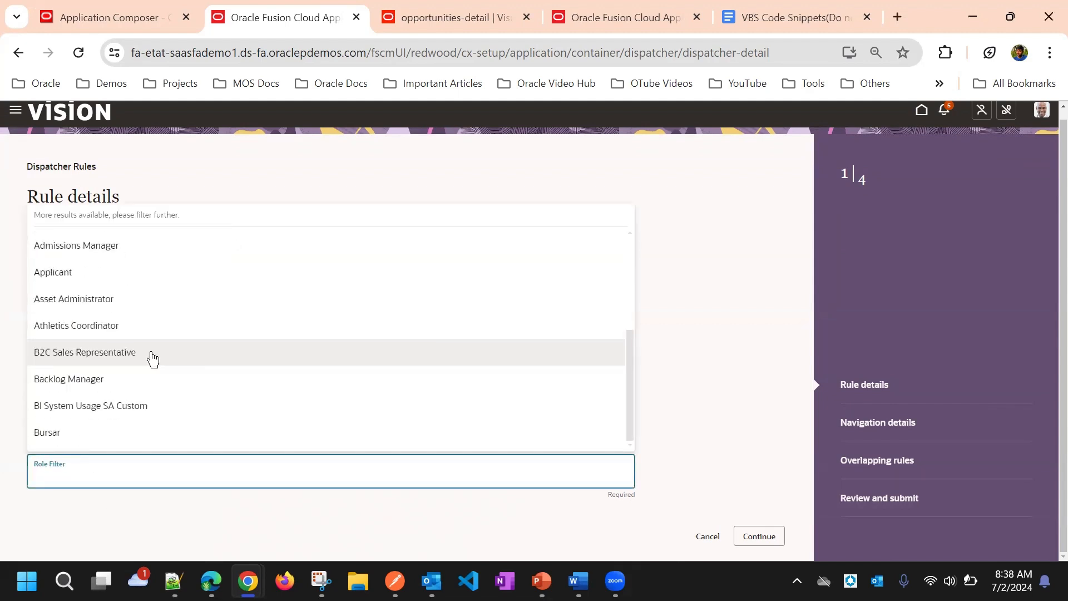
click(153, 360)
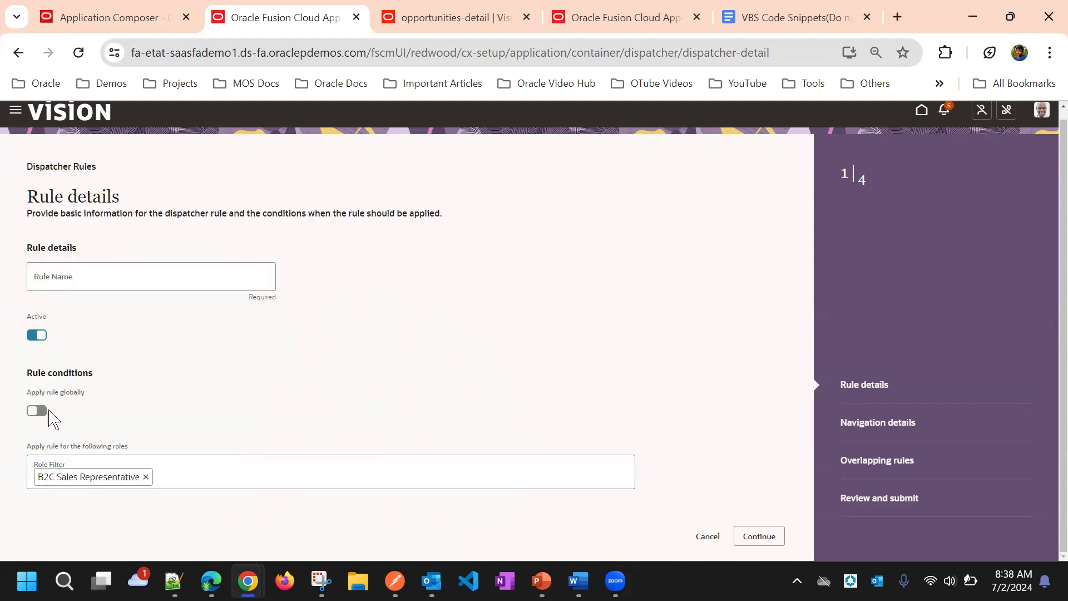
Step: Apply the rule globally and name it "Opty Dispacther Rule", completing the rule details stage
click(39, 412)
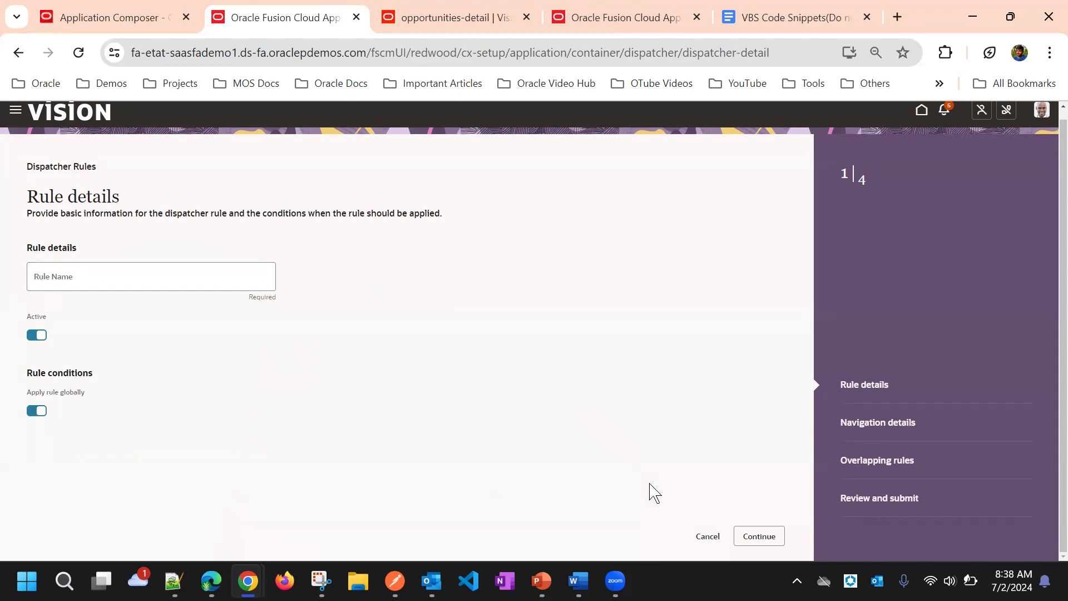
click(141, 278)
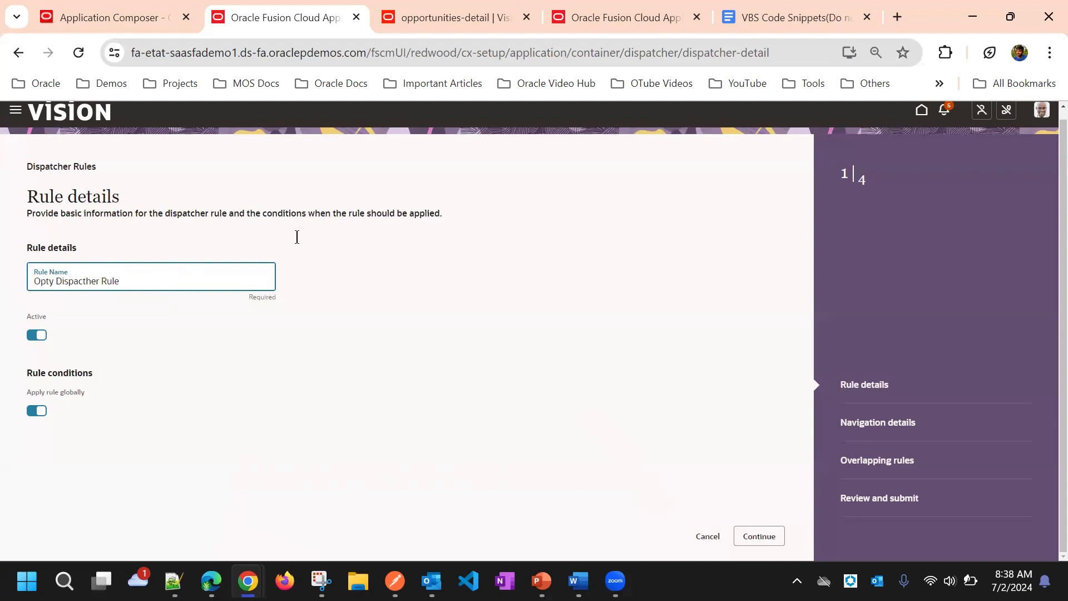
click(767, 537)
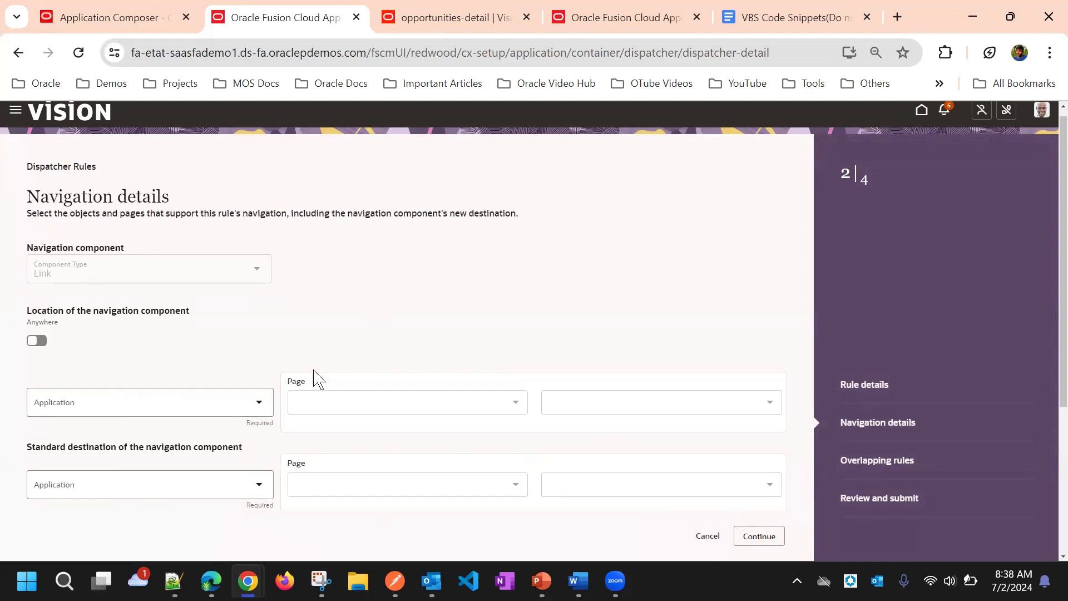
Step: Set the application for the location of the navigation component to CX Sales
scroll(269, 363, down, 4)
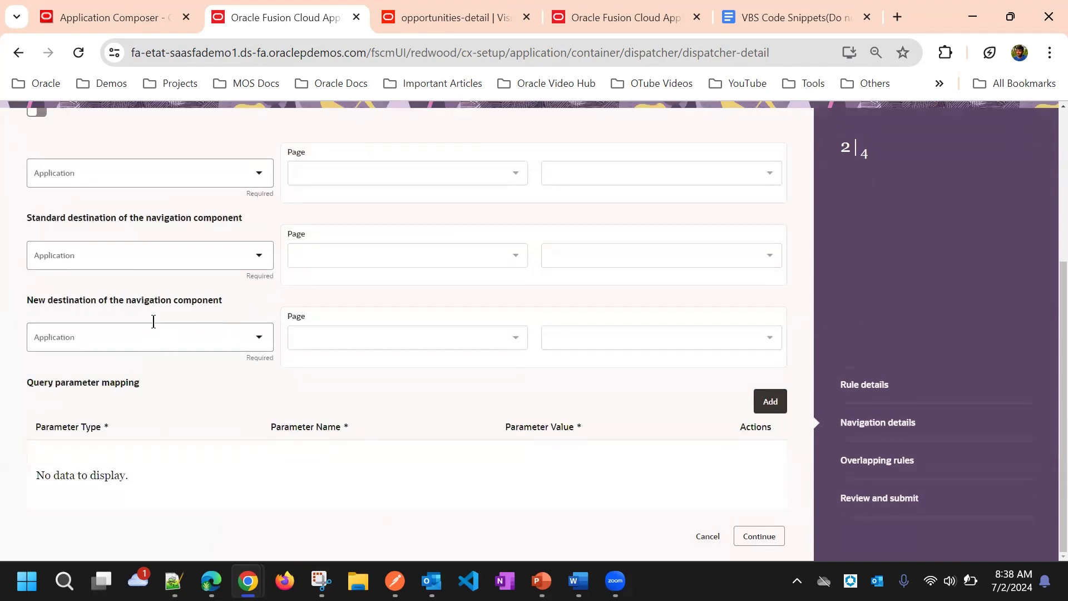
scroll(154, 321, up, 3)
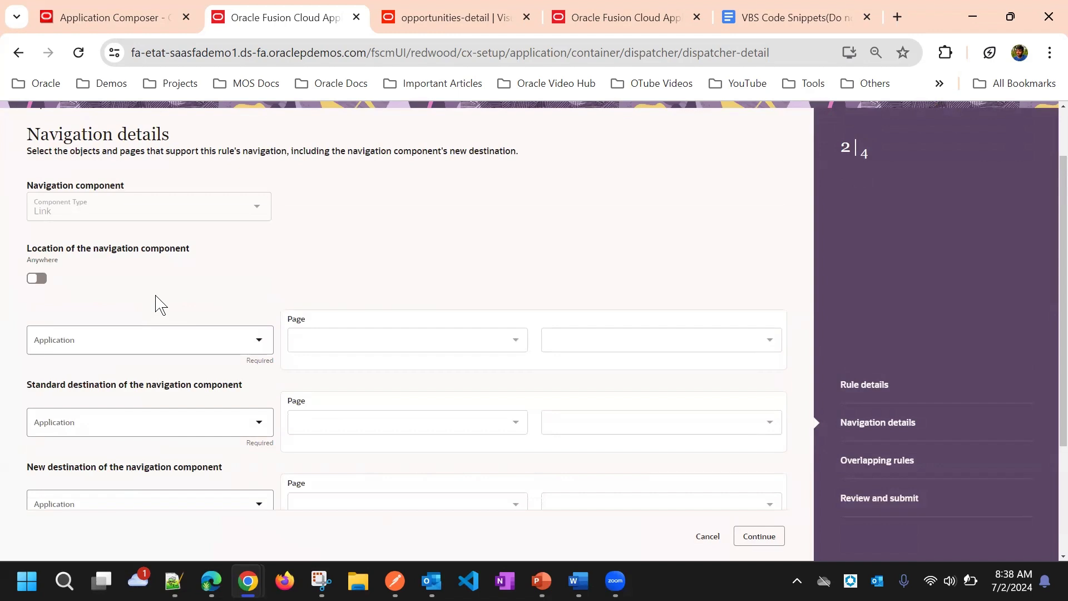
click(213, 341)
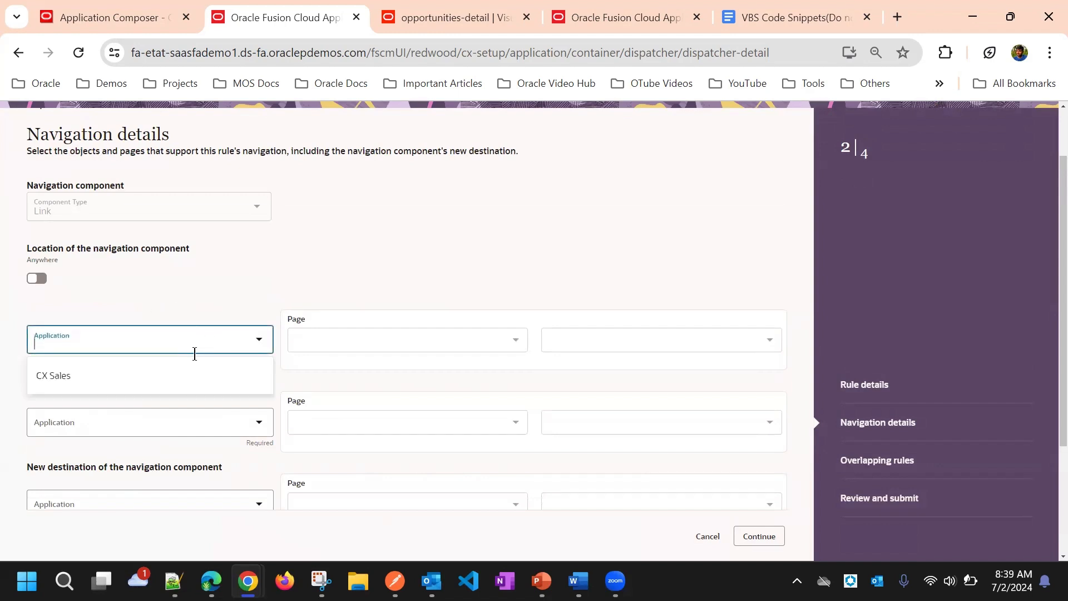
click(163, 382)
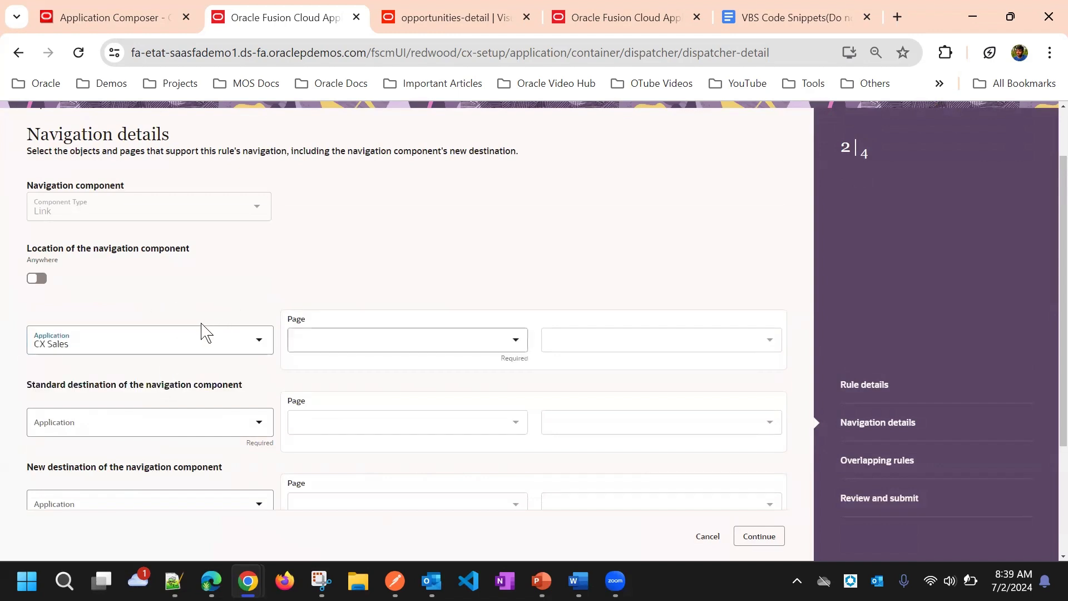
Step: Choose opportunities as the page object for the location of the navigation component
click(342, 339)
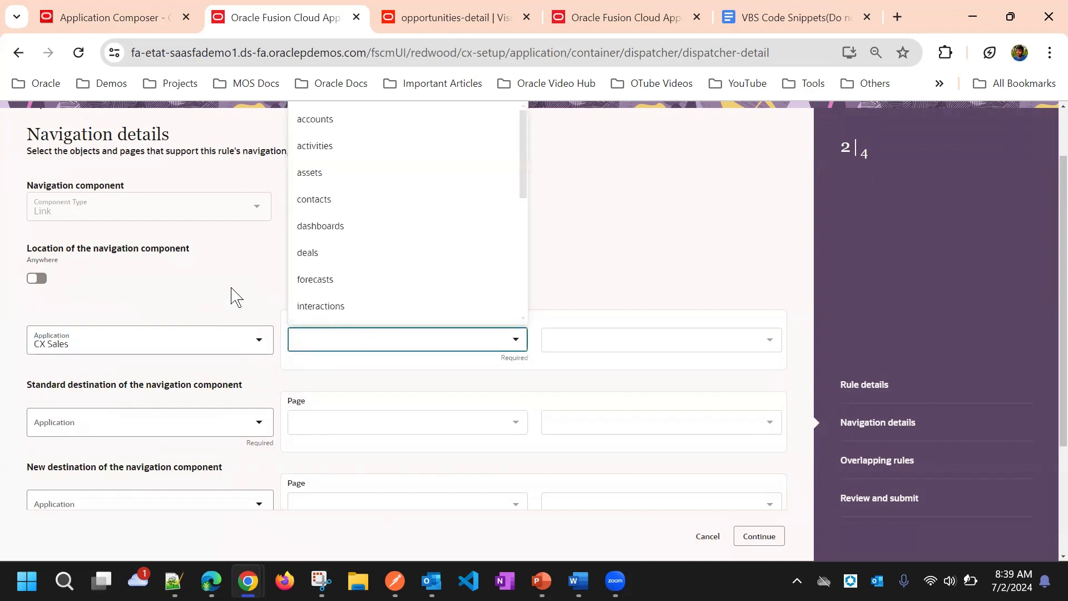
click(174, 281)
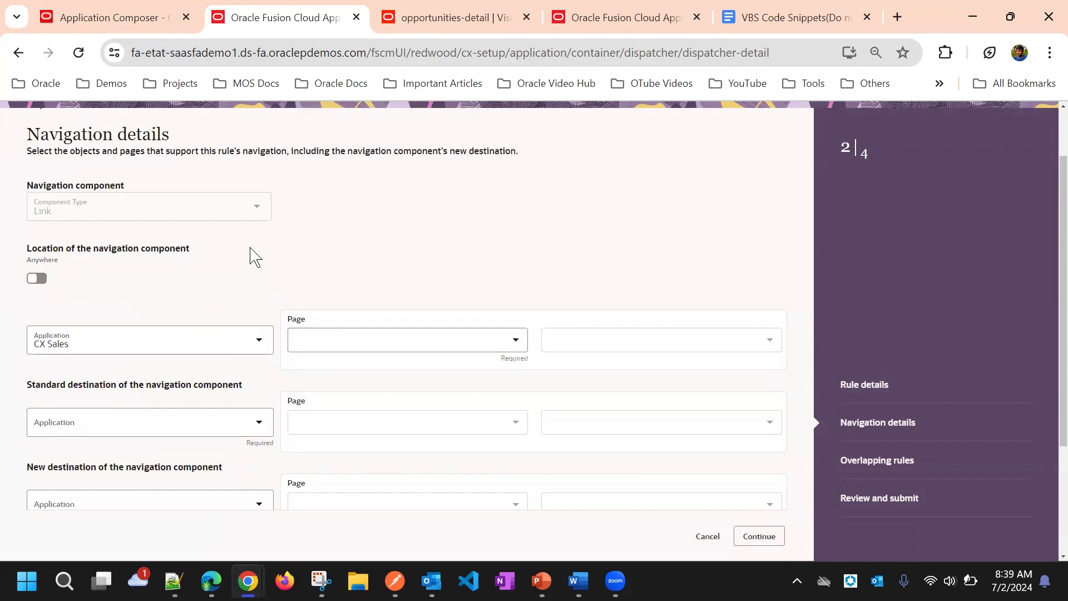
scroll(250, 256, down, 3)
scroll(286, 239, up, 3)
click(342, 337)
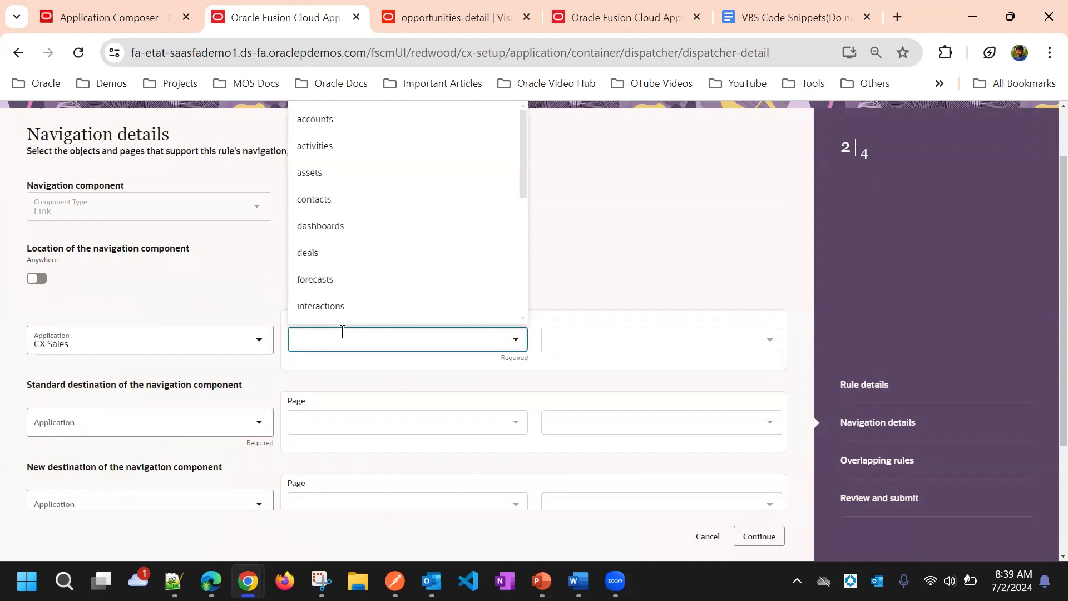
scroll(332, 281, down, 2)
click(331, 278)
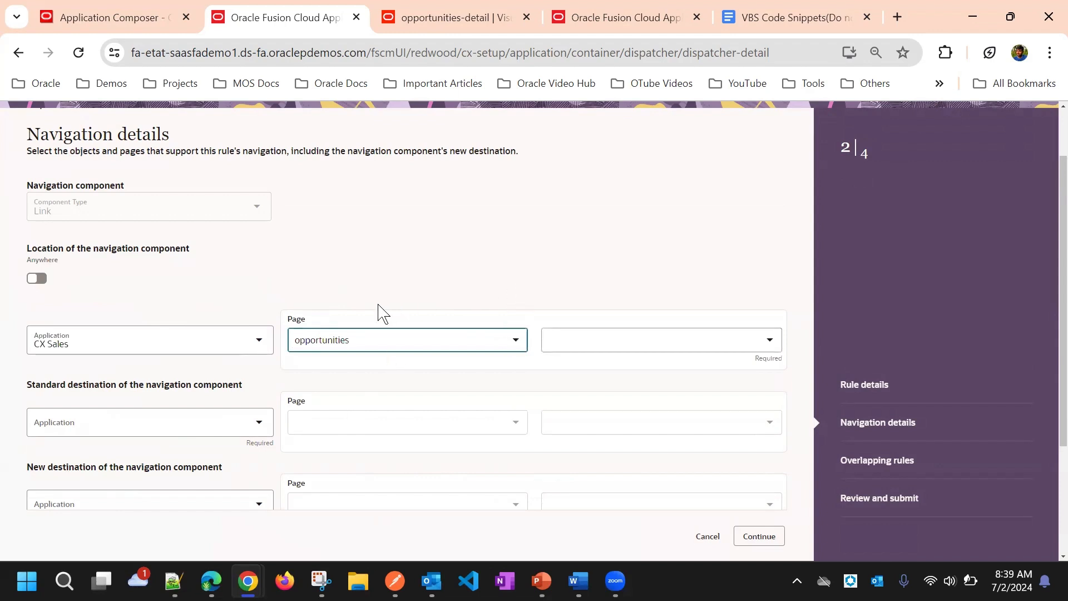
Step: Set the specific page for the navigation component's location to opportunities-list
scroll(467, 269, down, 2)
click(573, 259)
click(598, 317)
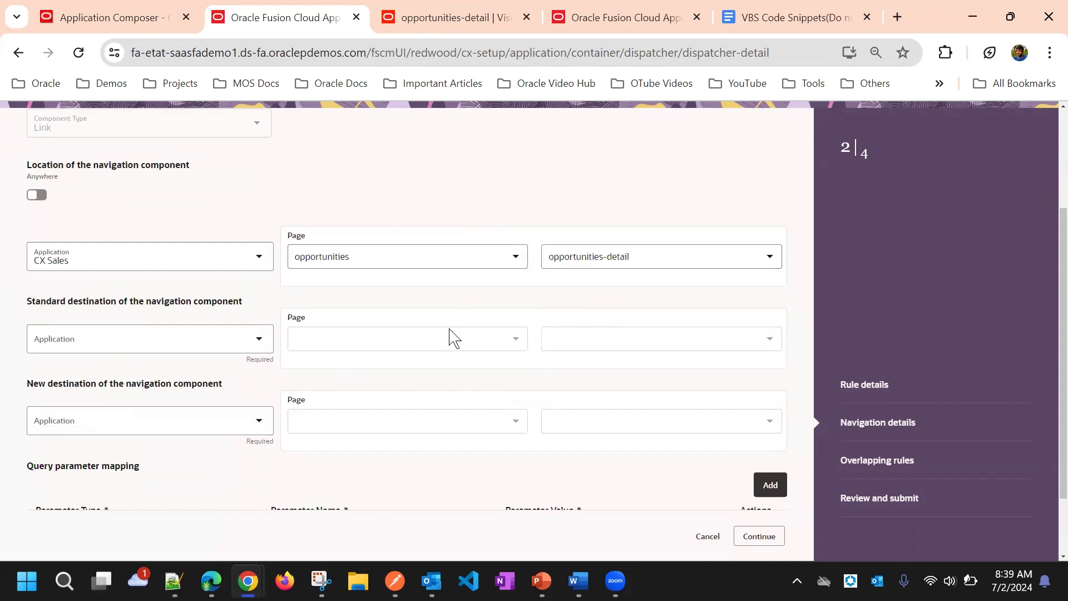
click(573, 257)
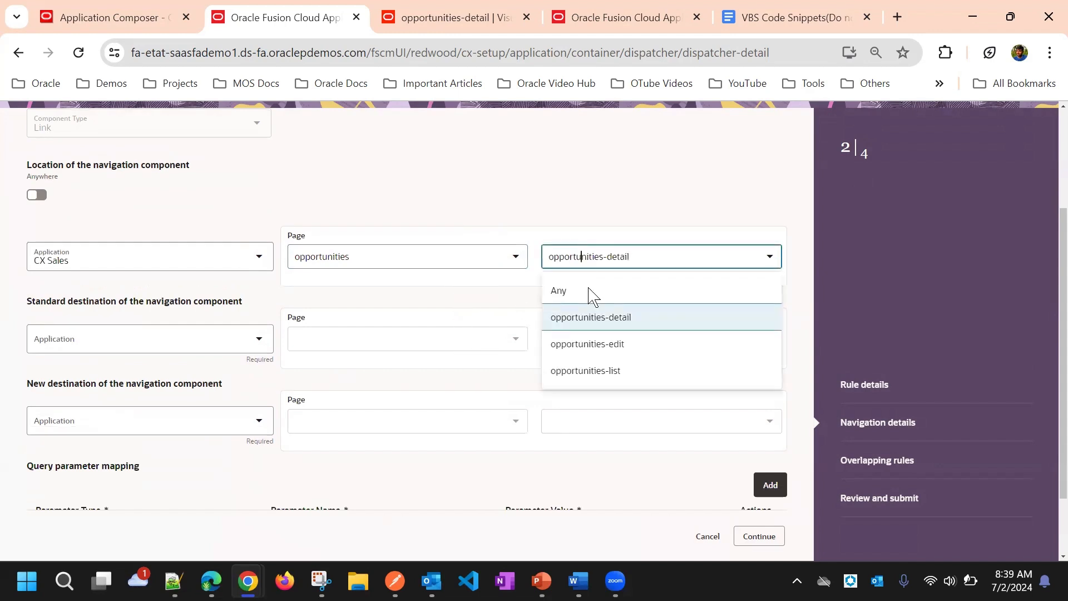
click(595, 371)
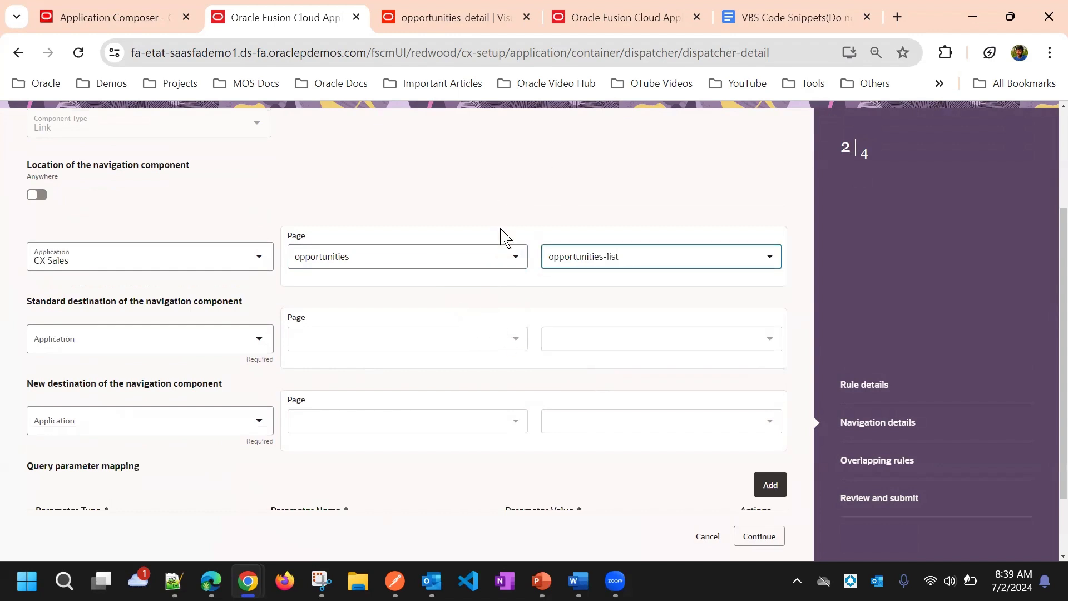
click(559, 212)
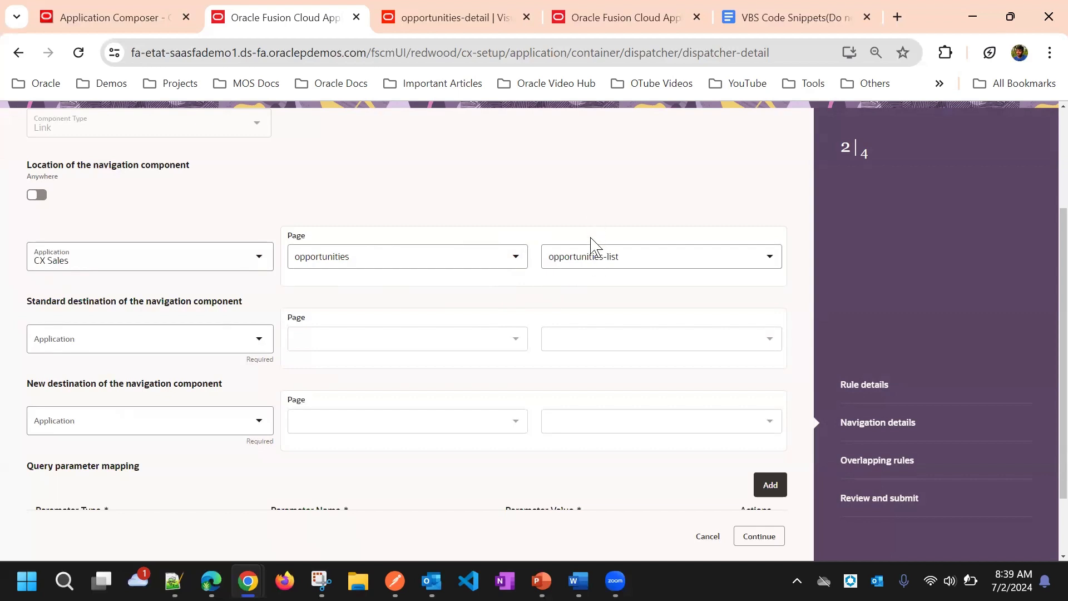
click(587, 256)
click(598, 167)
Step: Set the standard destination of the navigation component to the opportunities-detail page of opportunities in CX Sales
click(245, 339)
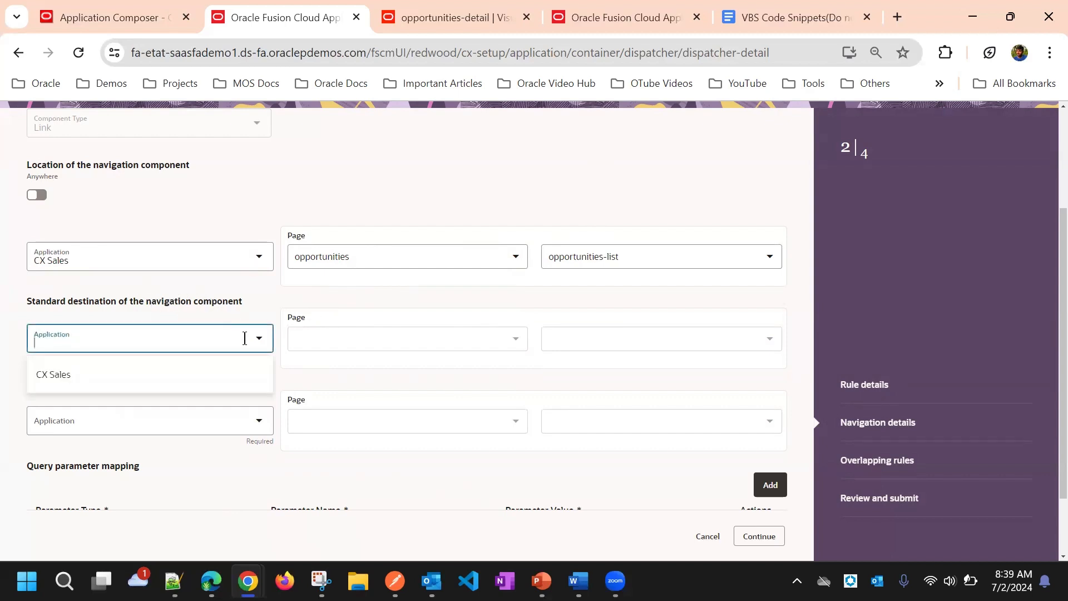
click(178, 379)
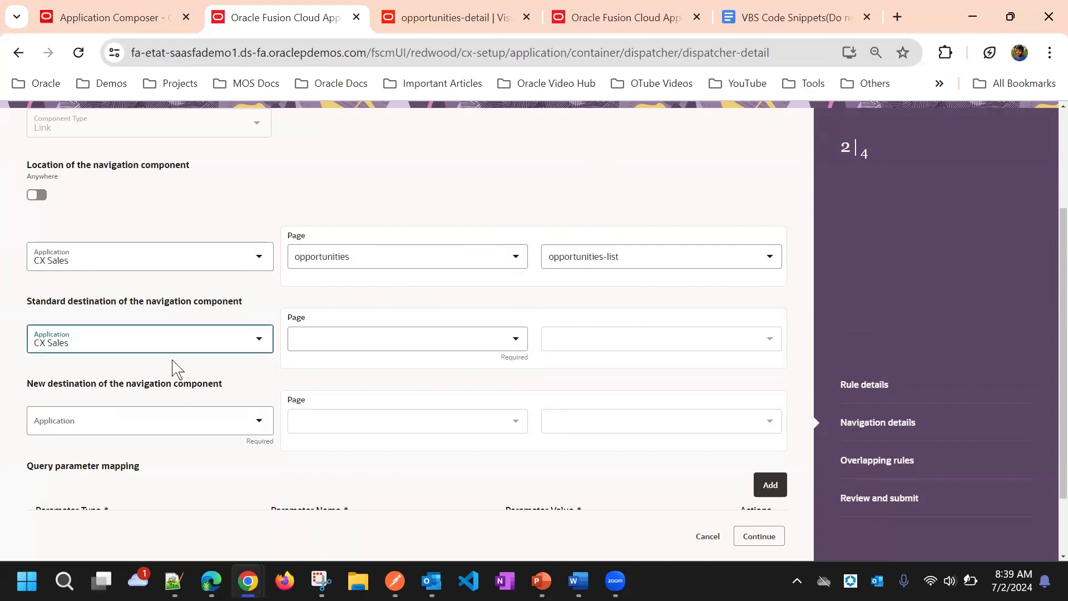
click(303, 338)
scroll(350, 233, down, 2)
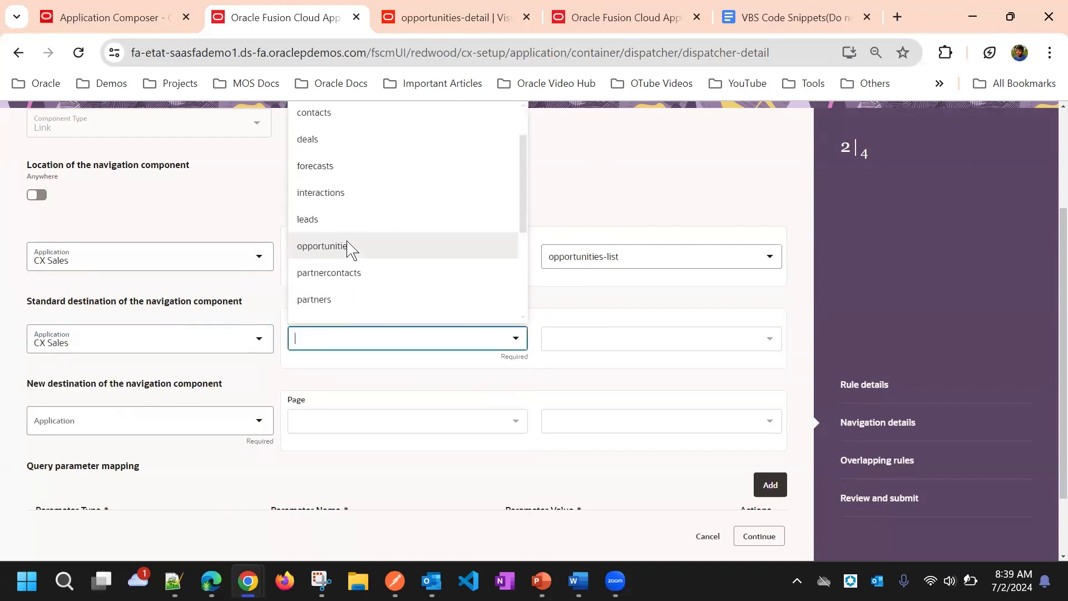
click(350, 222)
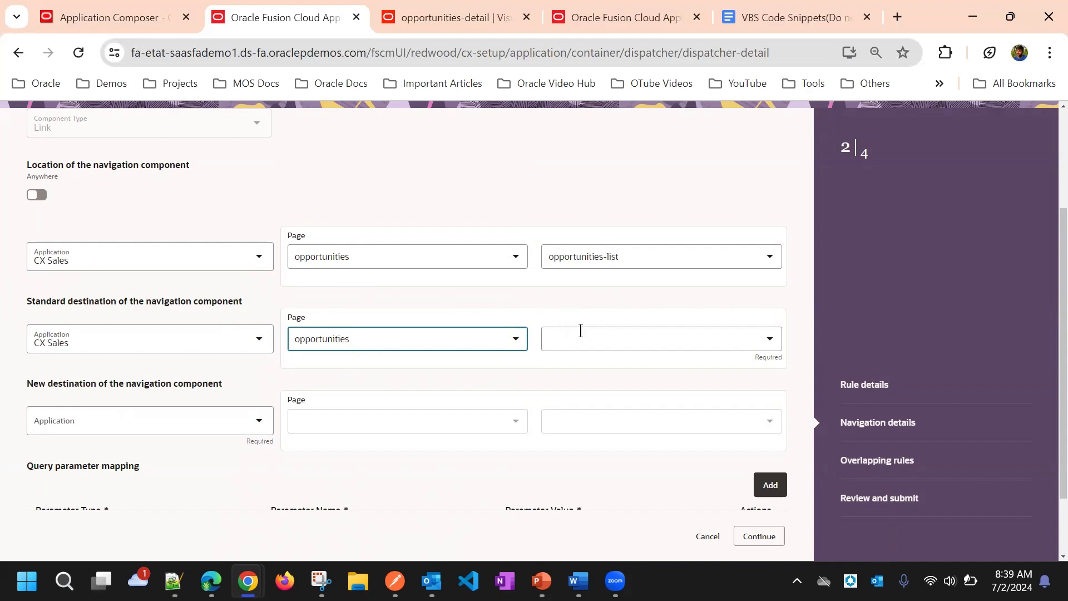
click(581, 331)
click(593, 372)
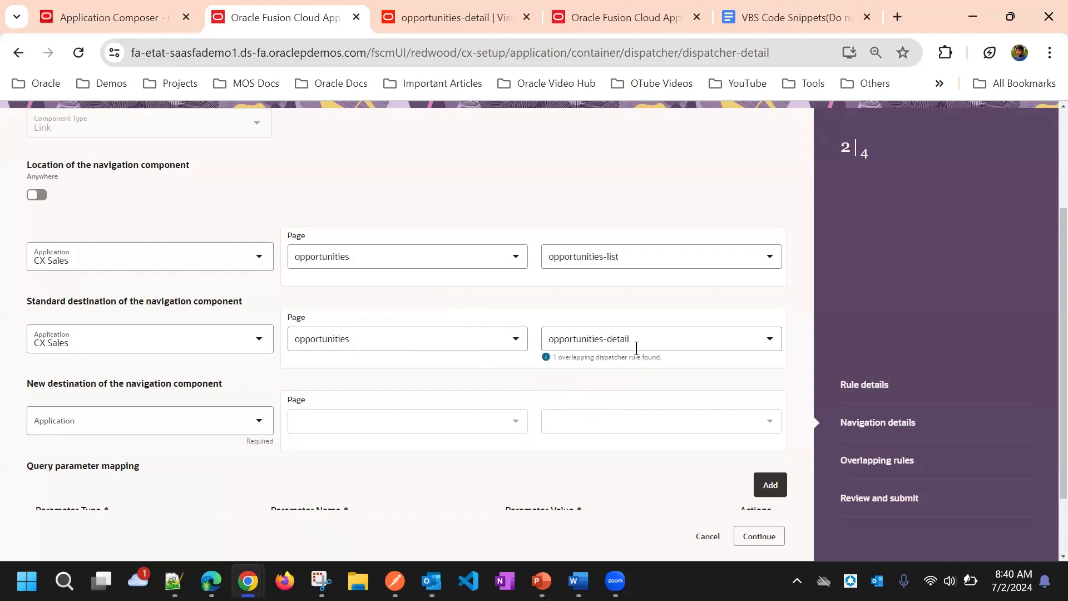
Step: Set the new destination of the navigation component to the opportunities-edit page of opportunities in CX Sales
click(233, 426)
click(191, 466)
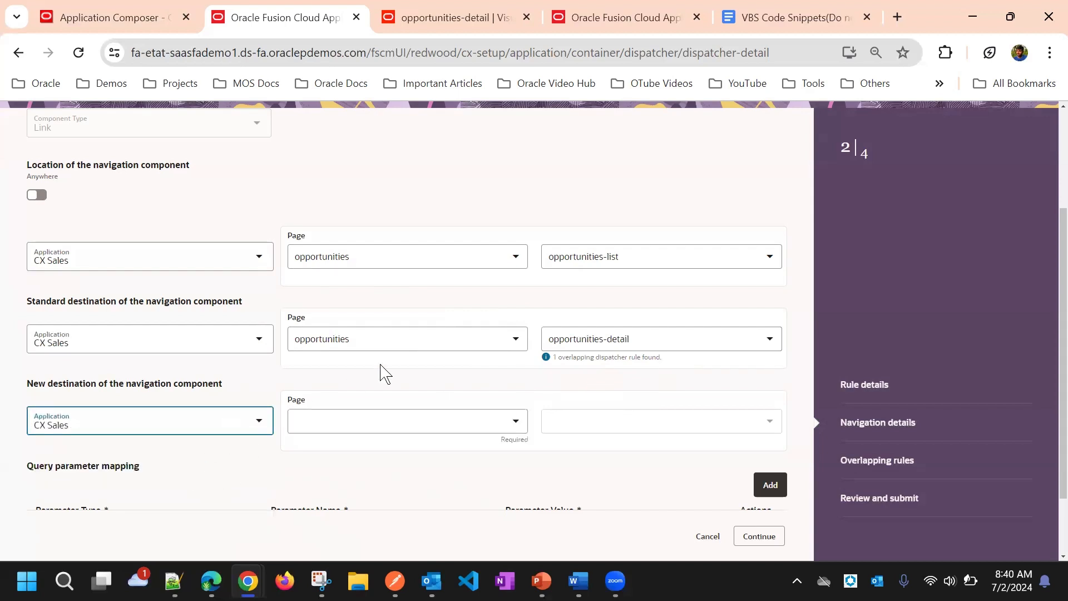
scroll(382, 372, down, 2)
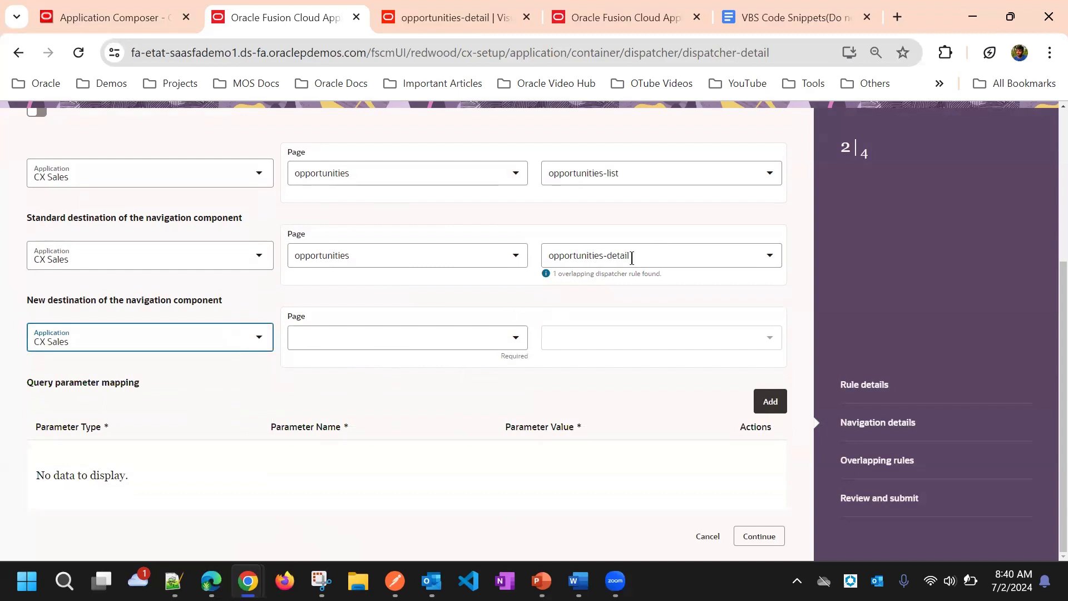
click(365, 338)
click(374, 371)
click(551, 337)
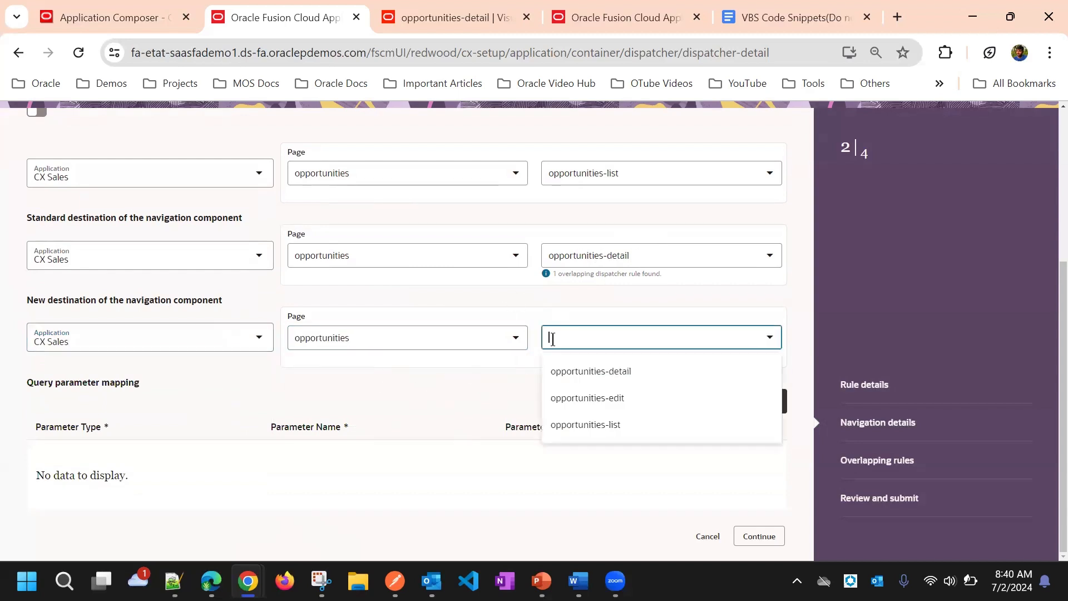
click(587, 398)
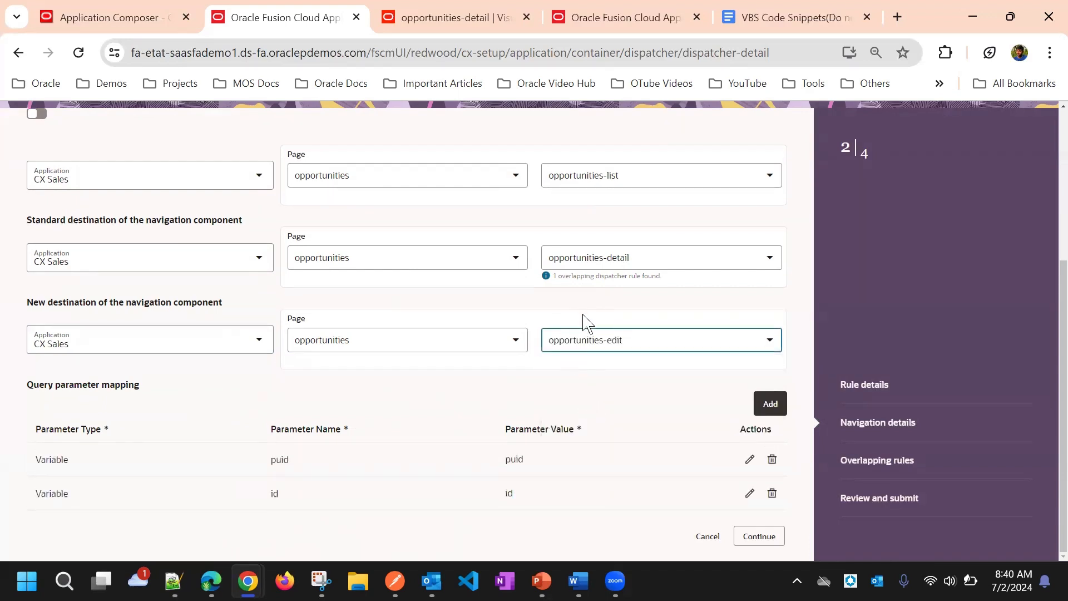
click(568, 370)
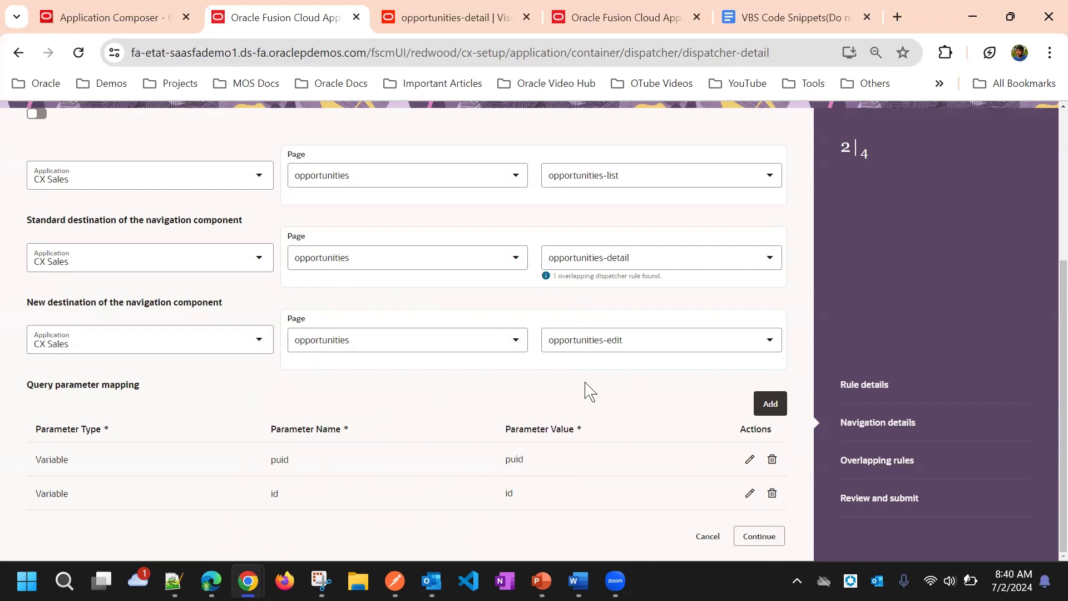
Step: Add a query parameter mapping named view and try to give it a value as a Variable
click(773, 415)
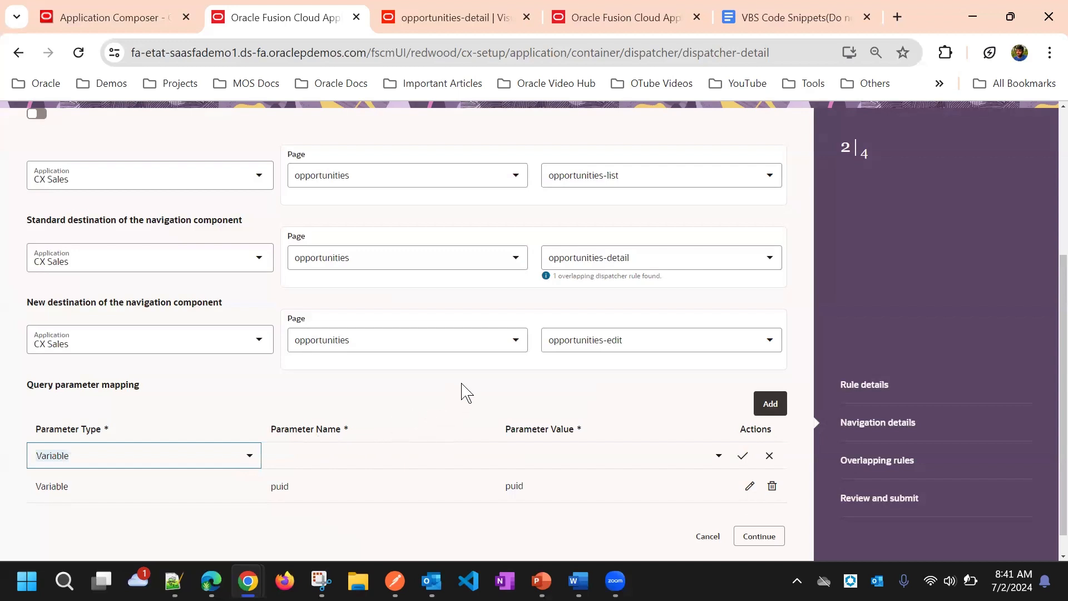
click(351, 420)
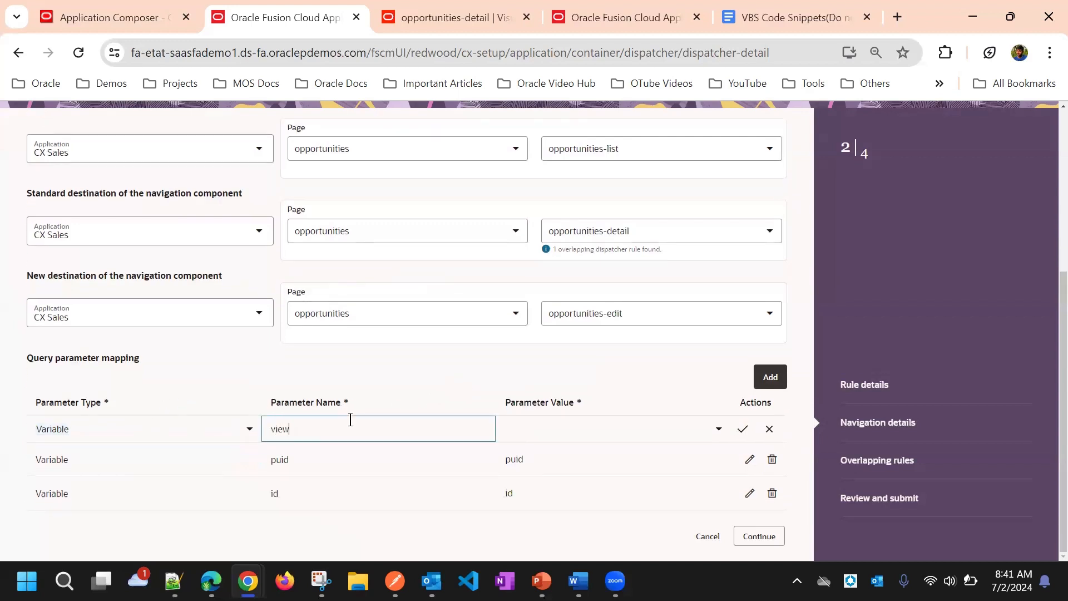
click(568, 421)
text(Create)
click(541, 376)
click(722, 435)
click(508, 370)
click(403, 420)
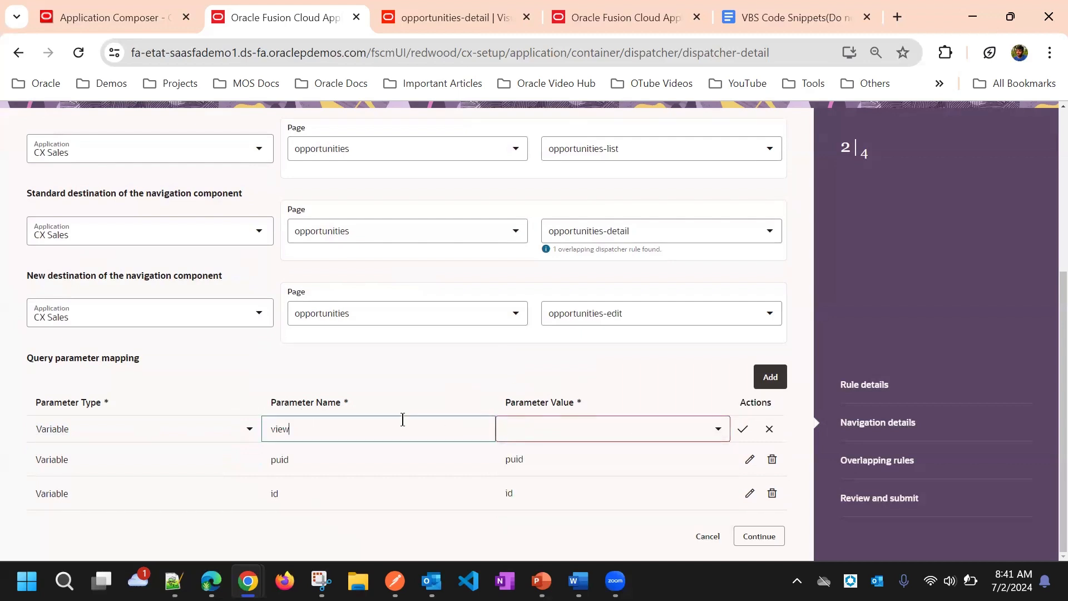
Step: Change the view parameter's type to Constant, set its value to Create, and save the mapping row
click(162, 429)
click(153, 465)
click(393, 430)
click(563, 424)
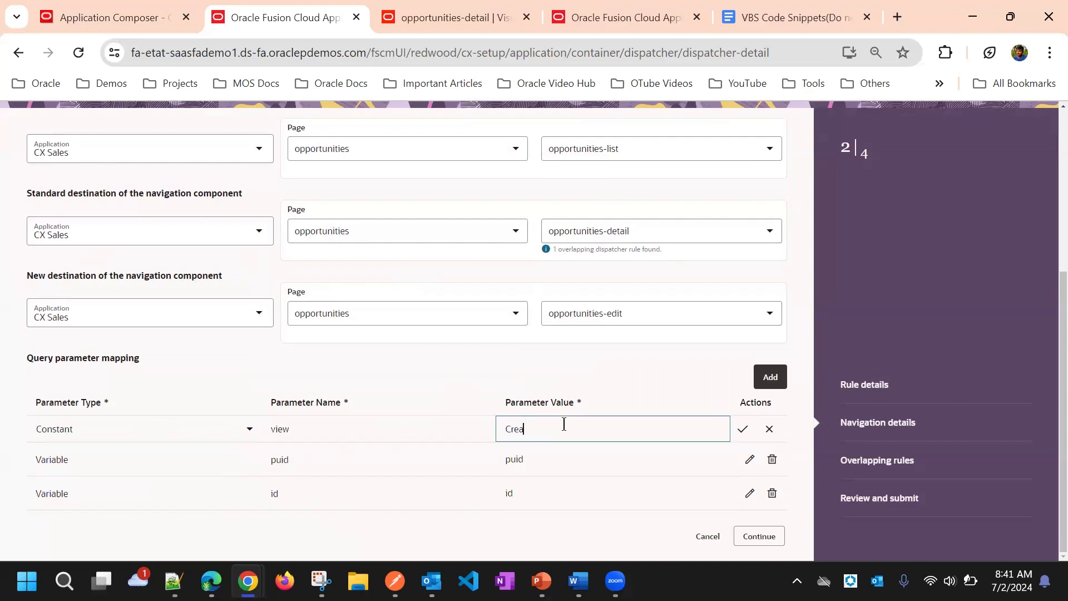
key(Return)
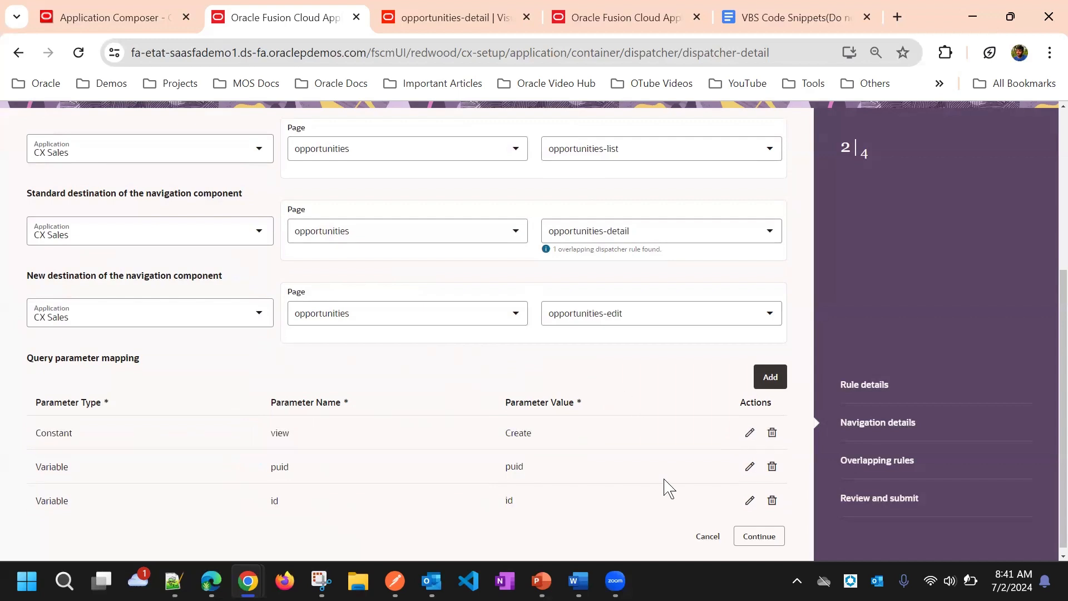
Step: Finish the navigation details, accept the overlapping rules order, and submit the dispatcher rule
click(768, 538)
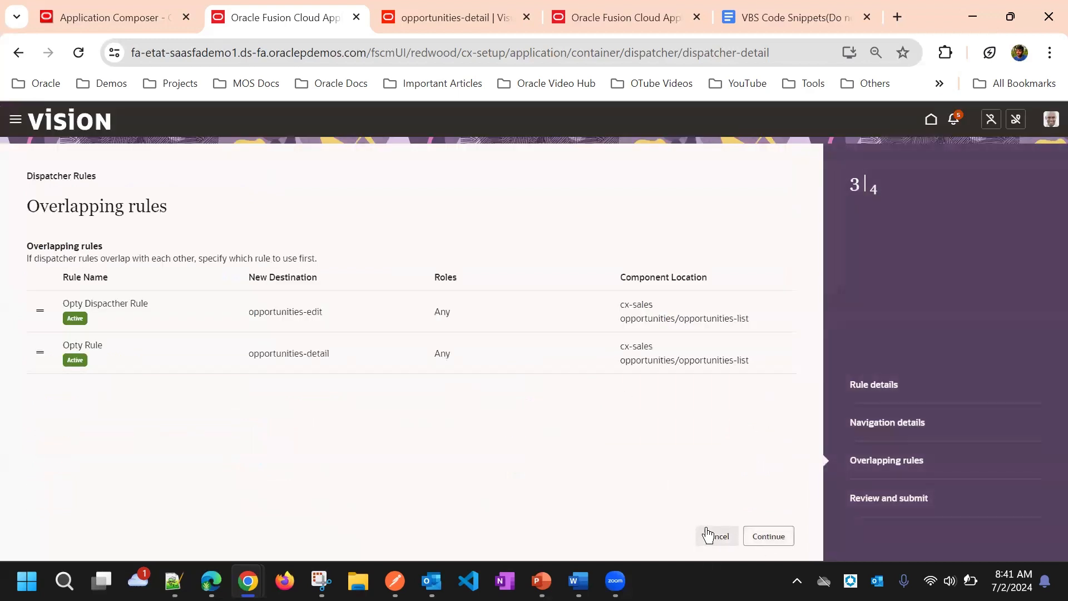
click(765, 535)
click(765, 536)
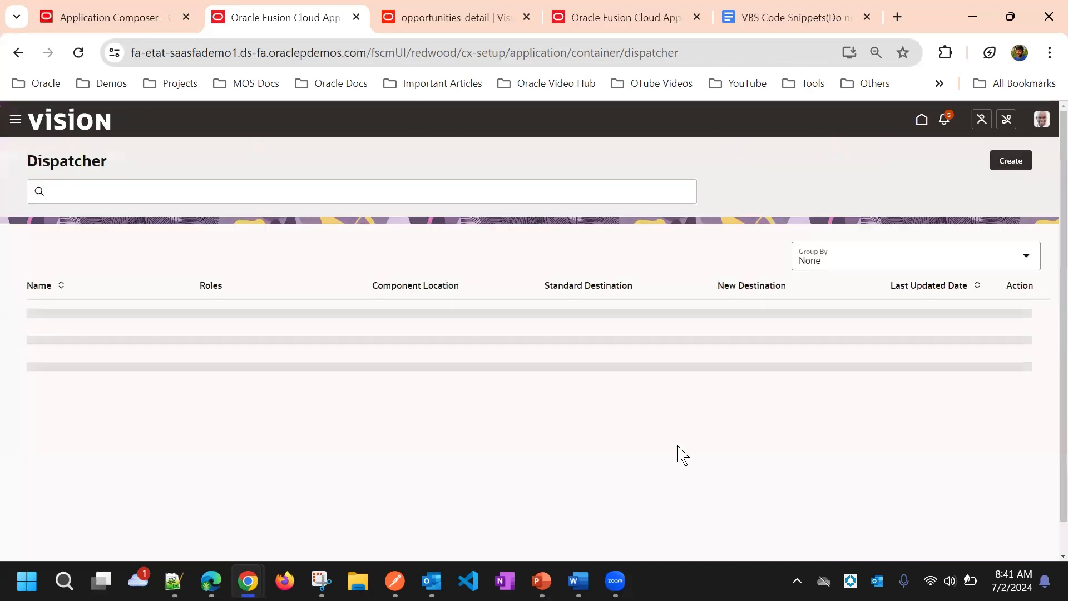
Step: Mark the overlapping Opty Rule as inactive in the Dispatcher list
click(1005, 380)
click(988, 412)
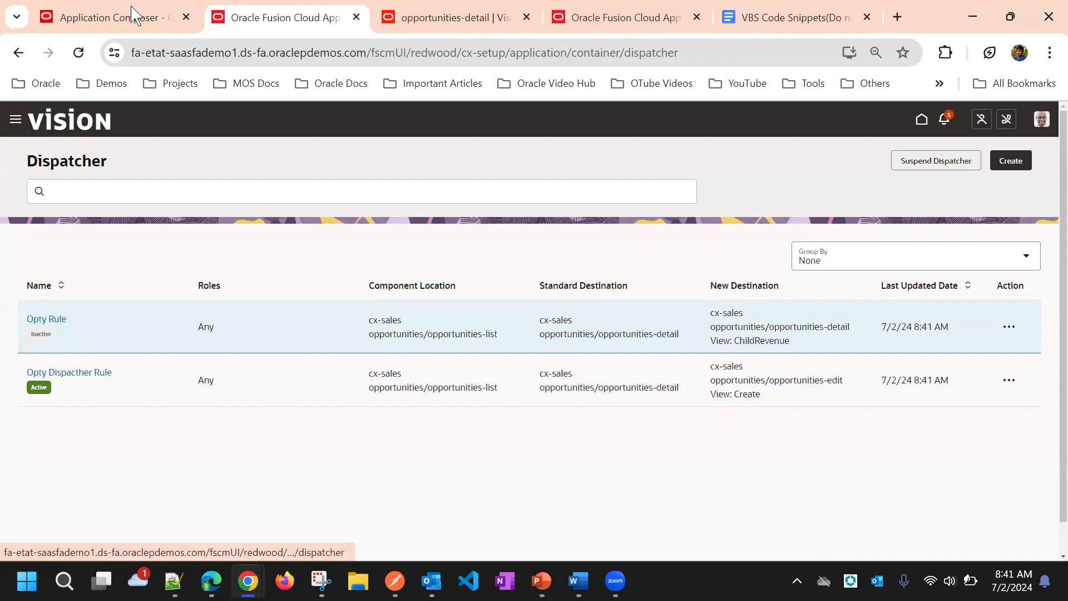
click(15, 119)
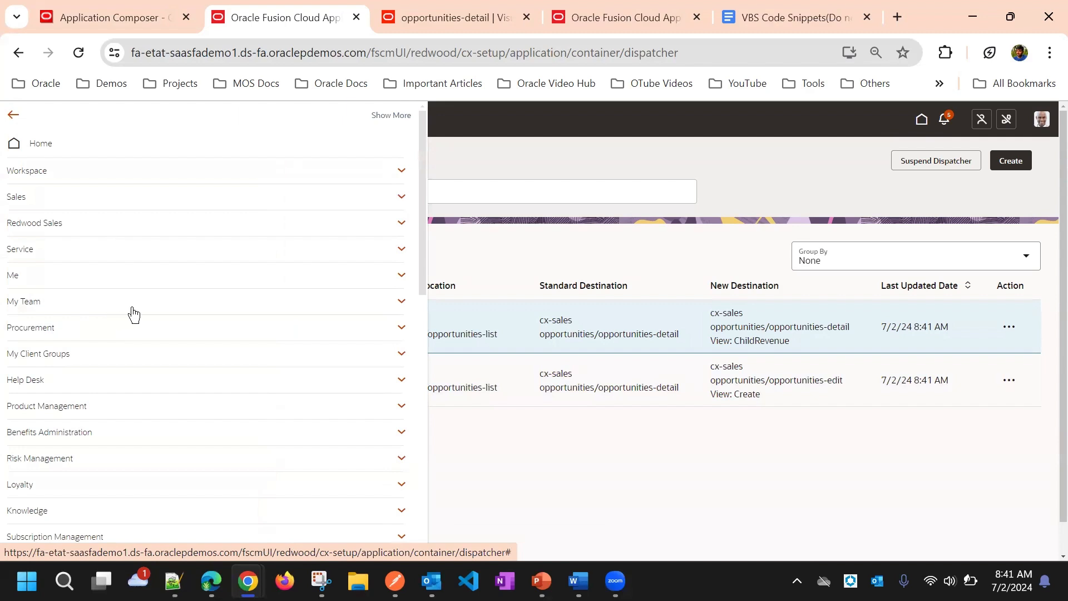
click(522, 461)
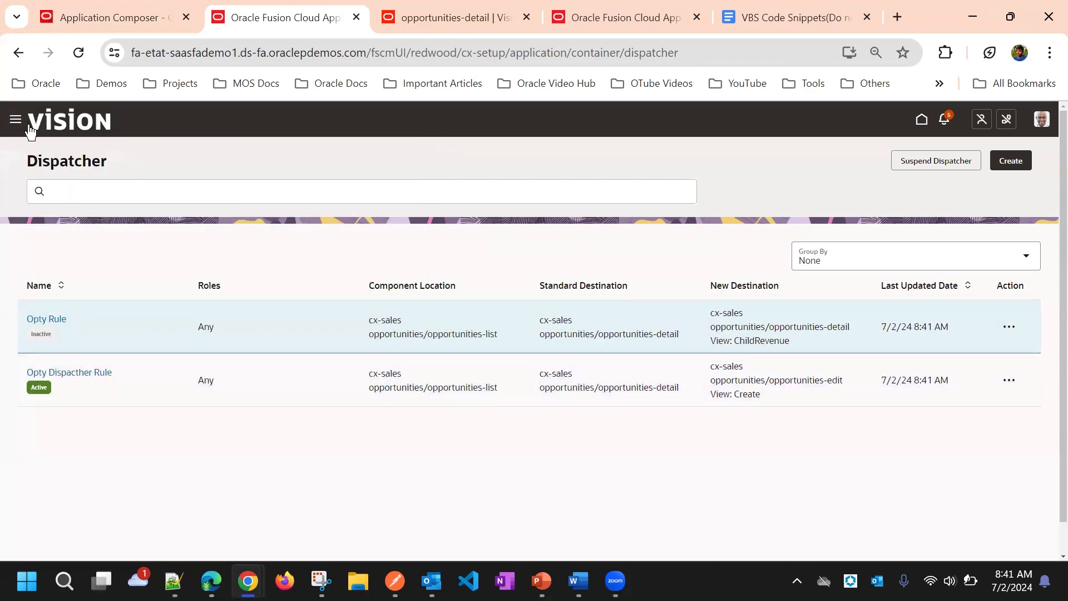
Step: Try to change the view query parameter of Opty Dispacther Rule to Edit and resubmit the rule
click(1008, 380)
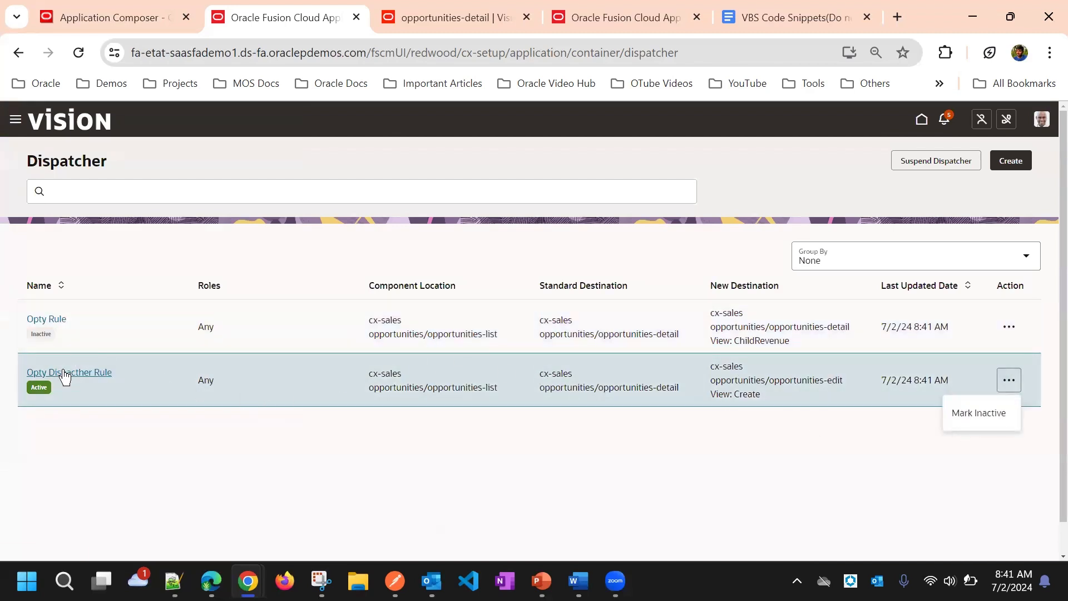
click(66, 373)
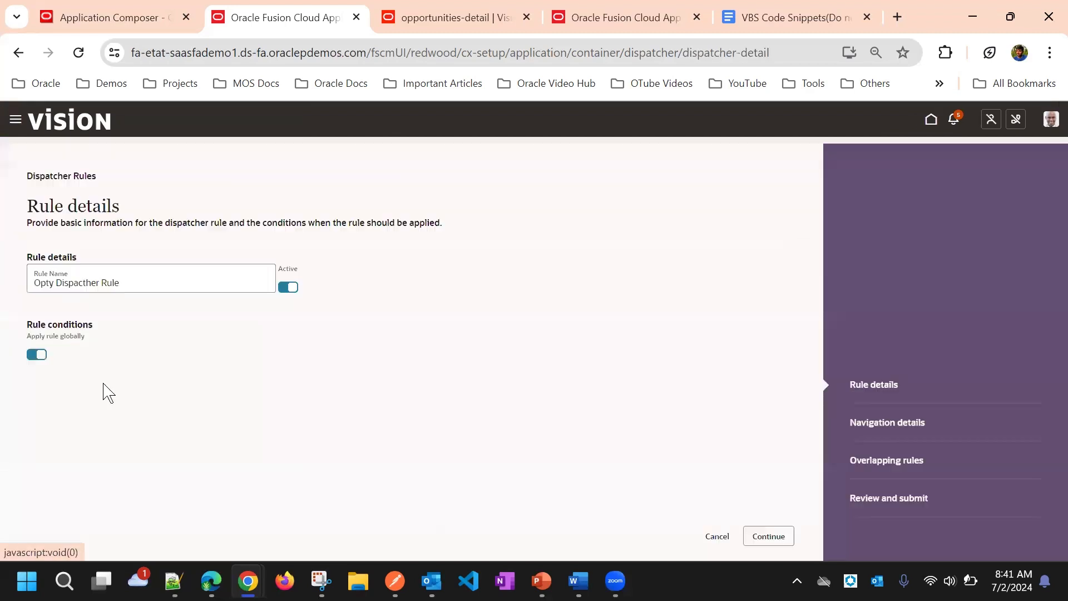
click(762, 539)
scroll(393, 396, down, 5)
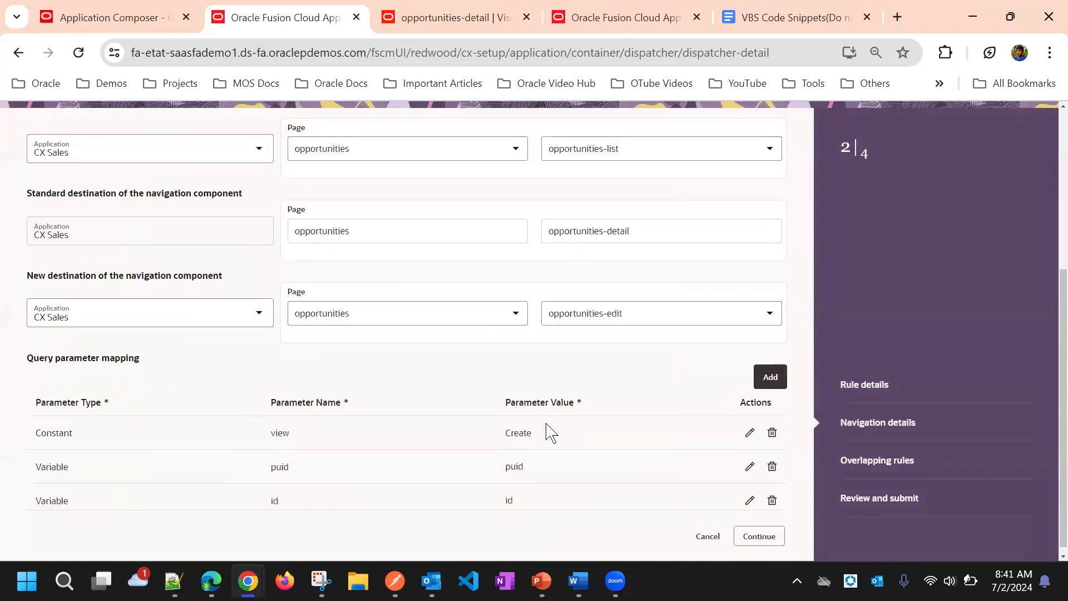
click(751, 427)
click(543, 426)
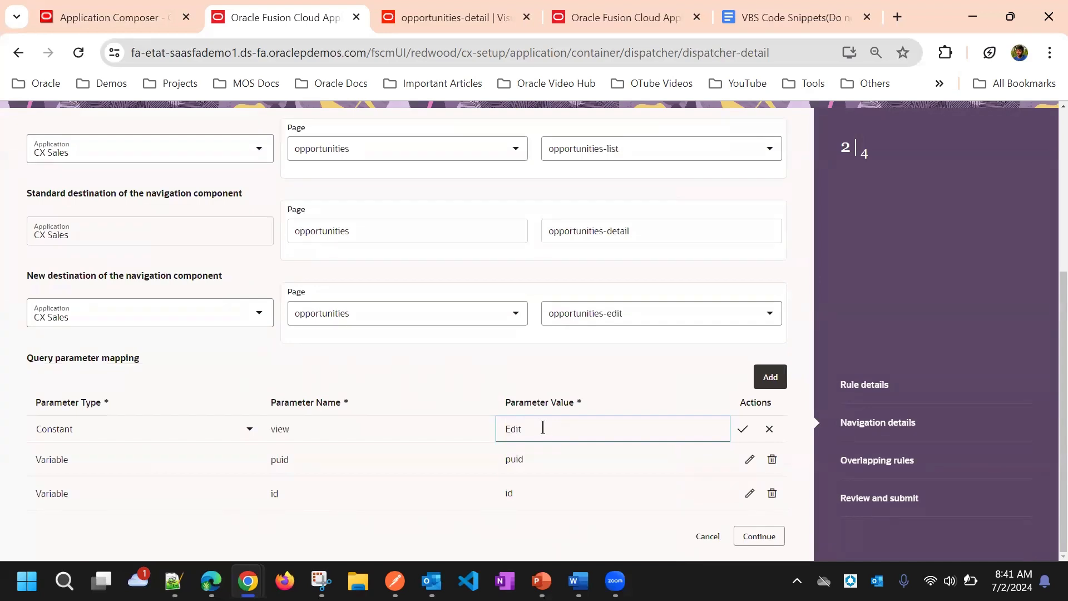
click(778, 538)
click(772, 537)
click(771, 537)
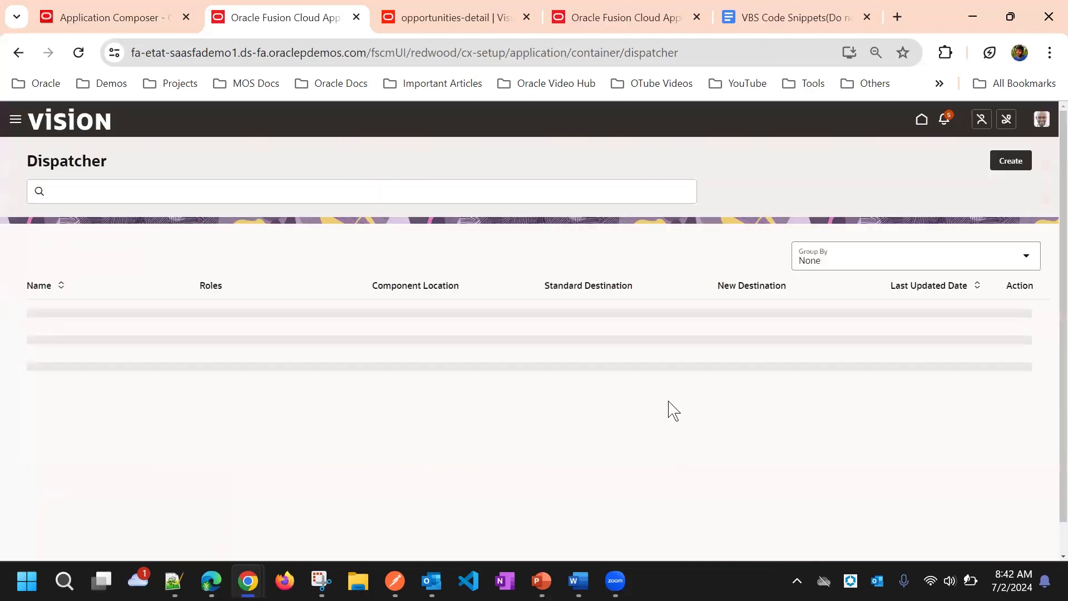
Step: Go to the Opportunities page under Redwood Sales
click(16, 120)
scroll(110, 430, down, 5)
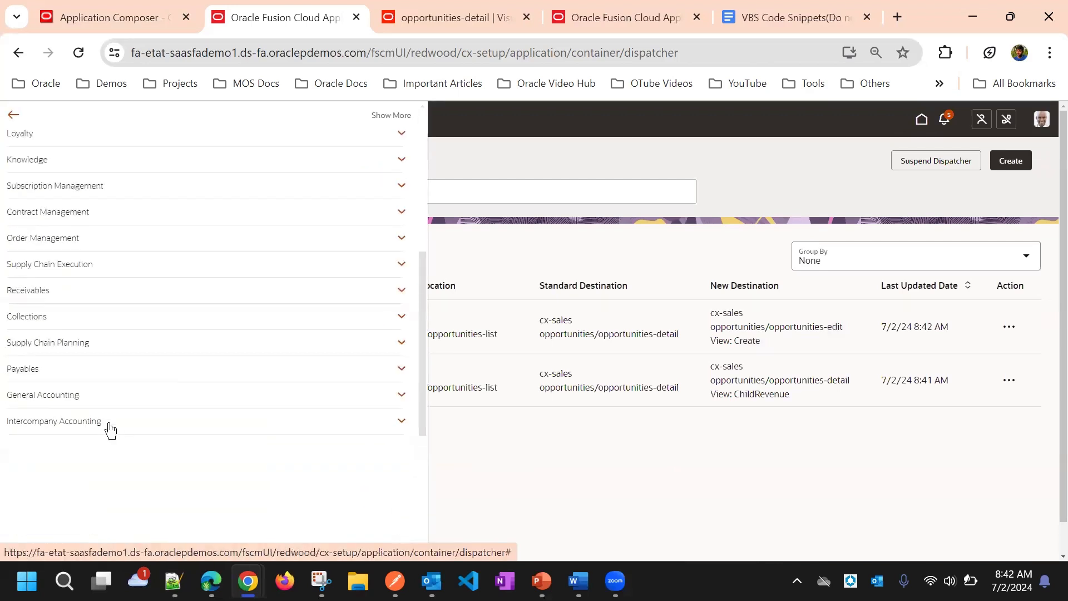
scroll(111, 430, down, 5)
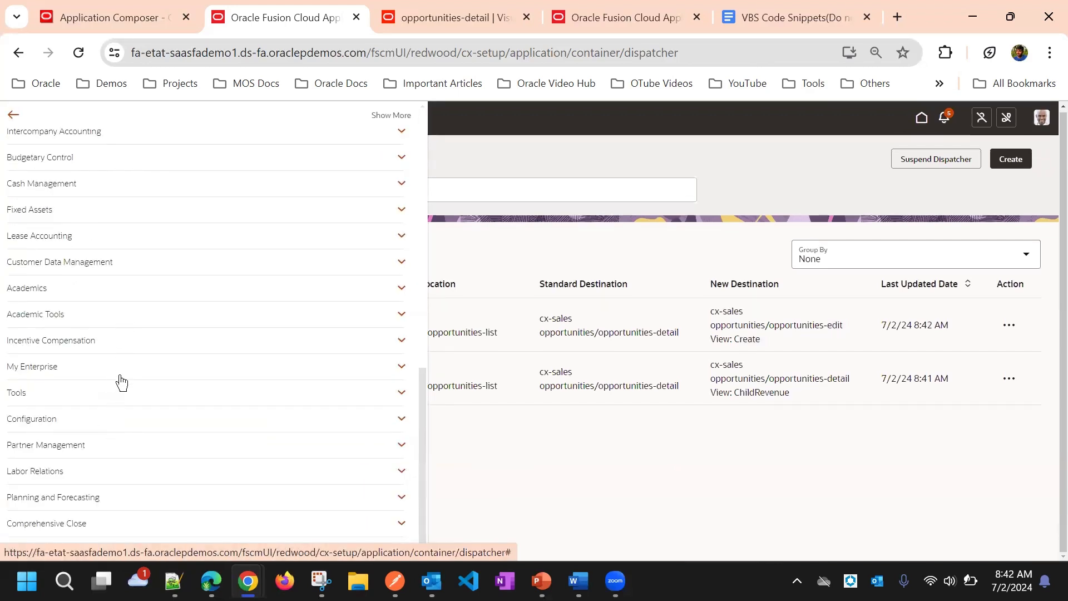
scroll(122, 383, up, 10)
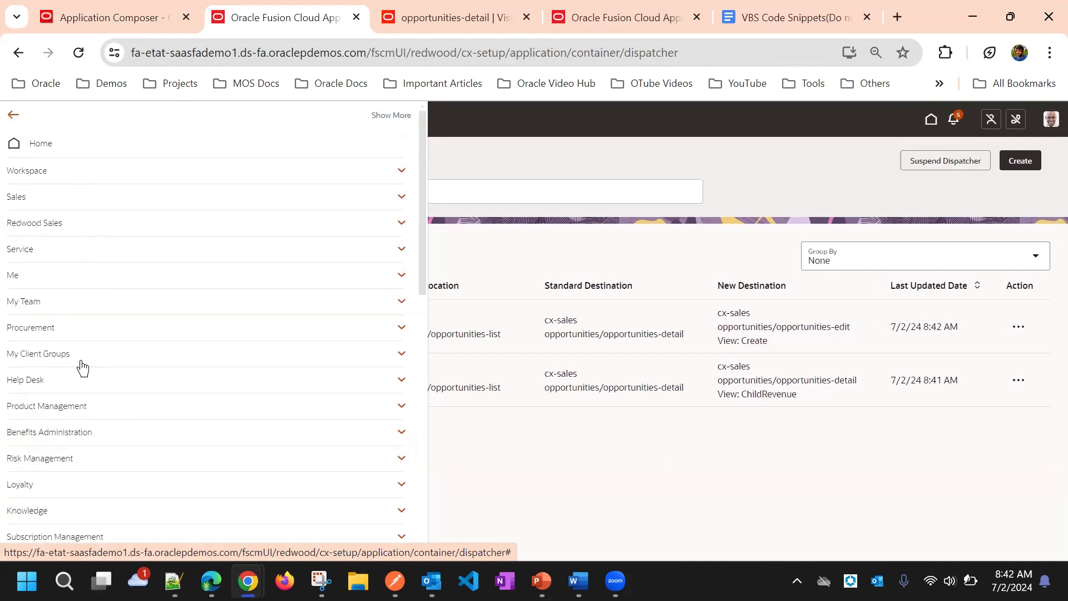
click(54, 223)
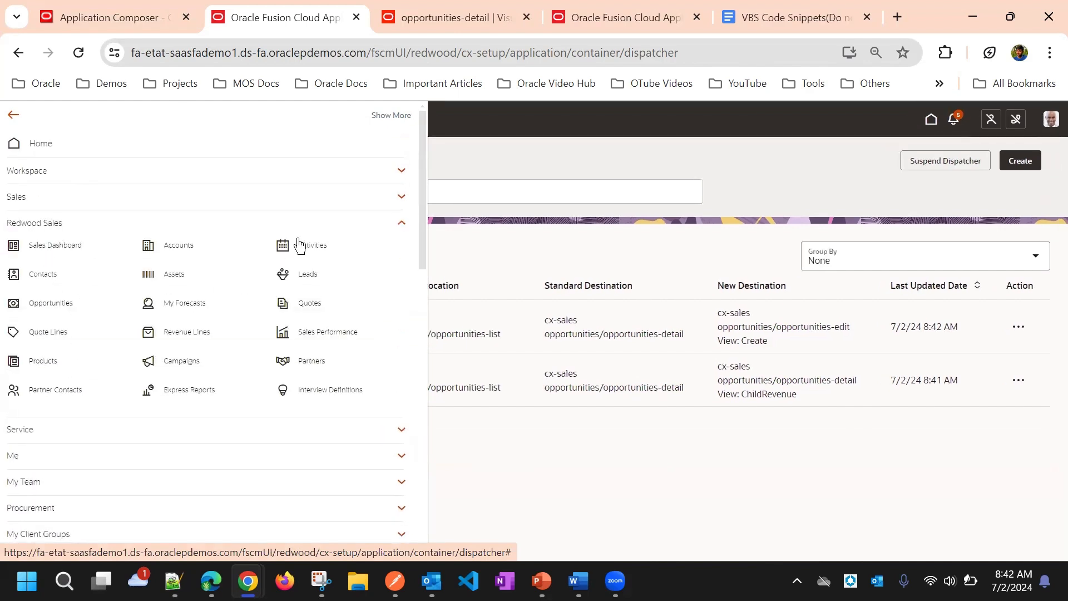
click(15, 303)
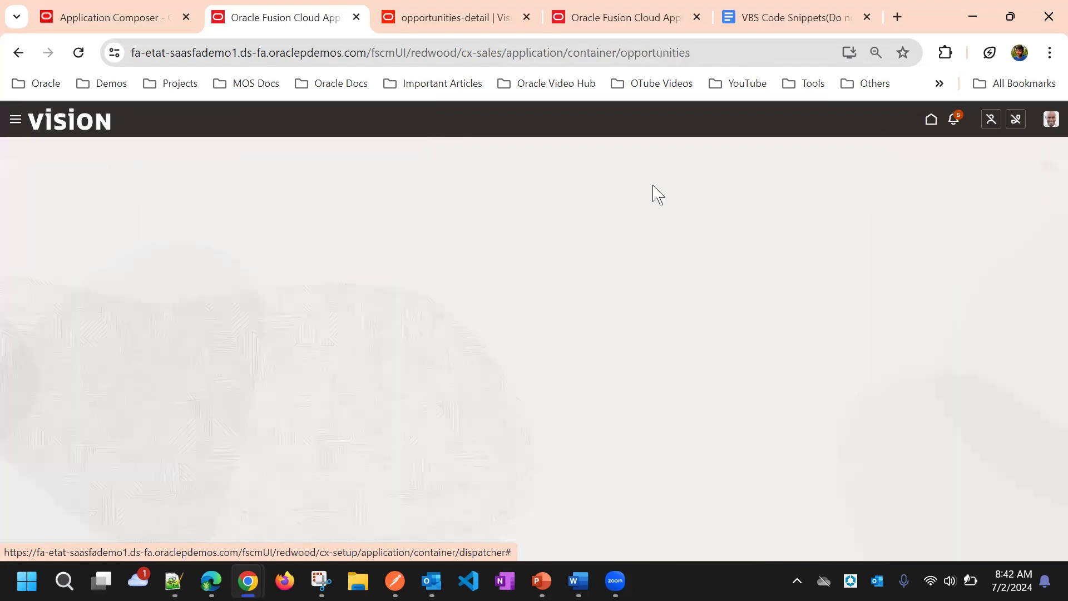
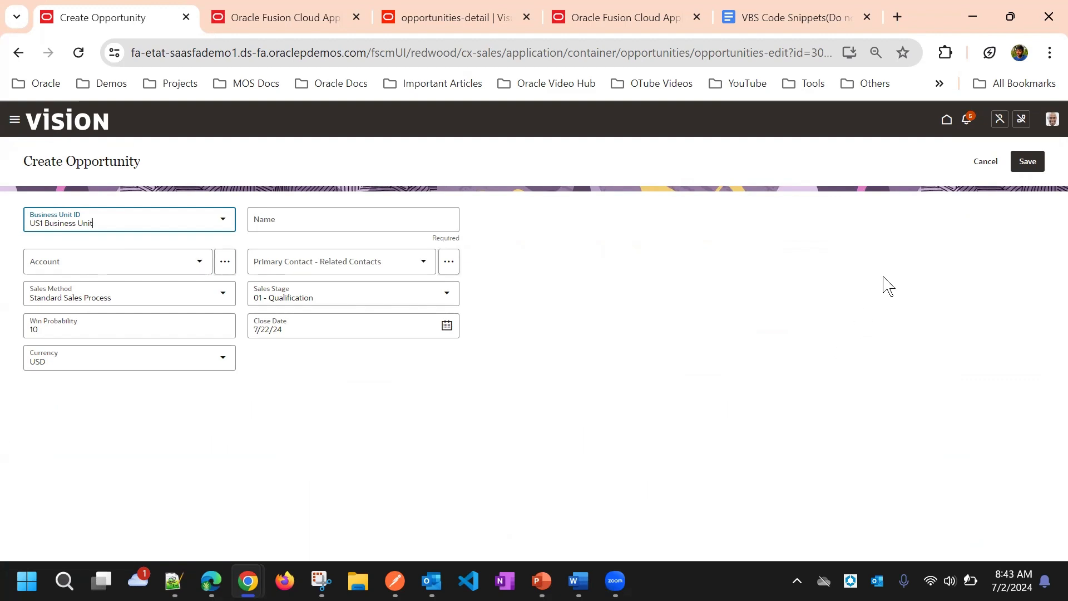
Step: Cancel the Create Opportunity form, retest the rule by opening the Fitness Machines with IoT opportunity, and return to the opportunities list
click(984, 175)
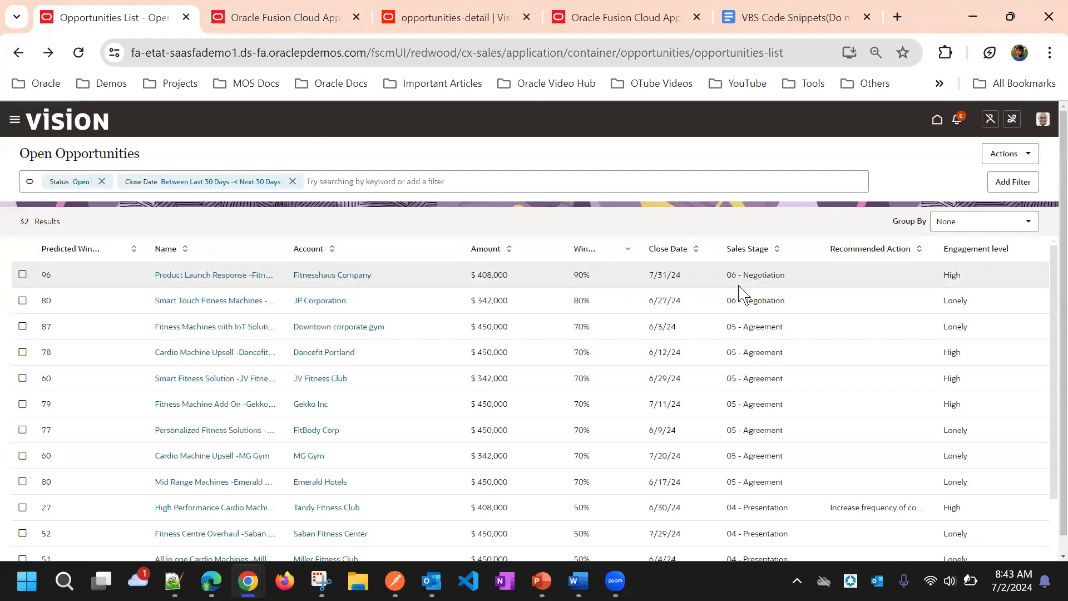
click(247, 329)
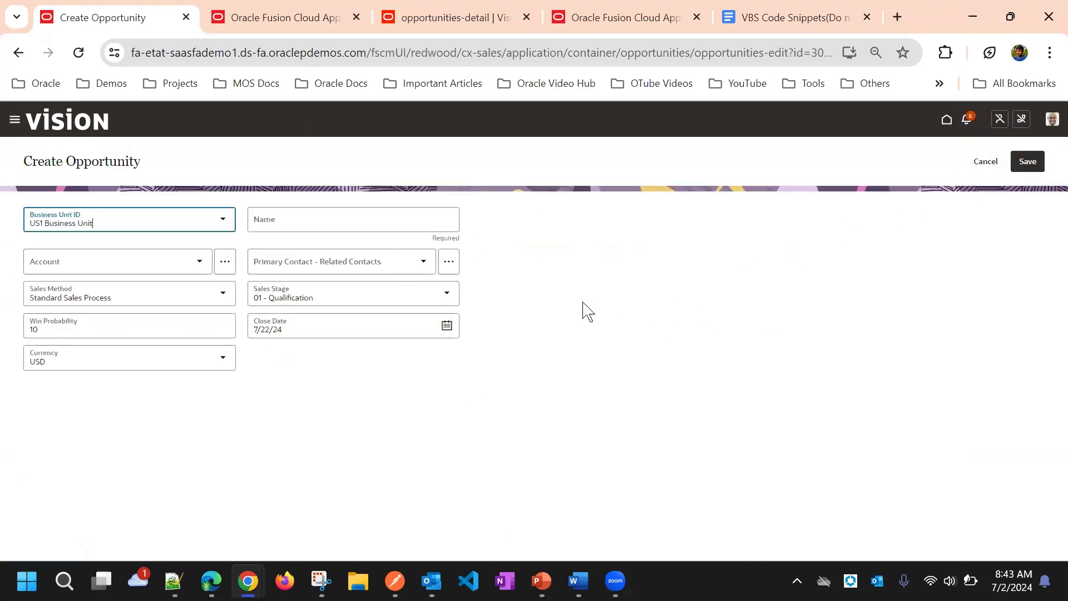
click(987, 162)
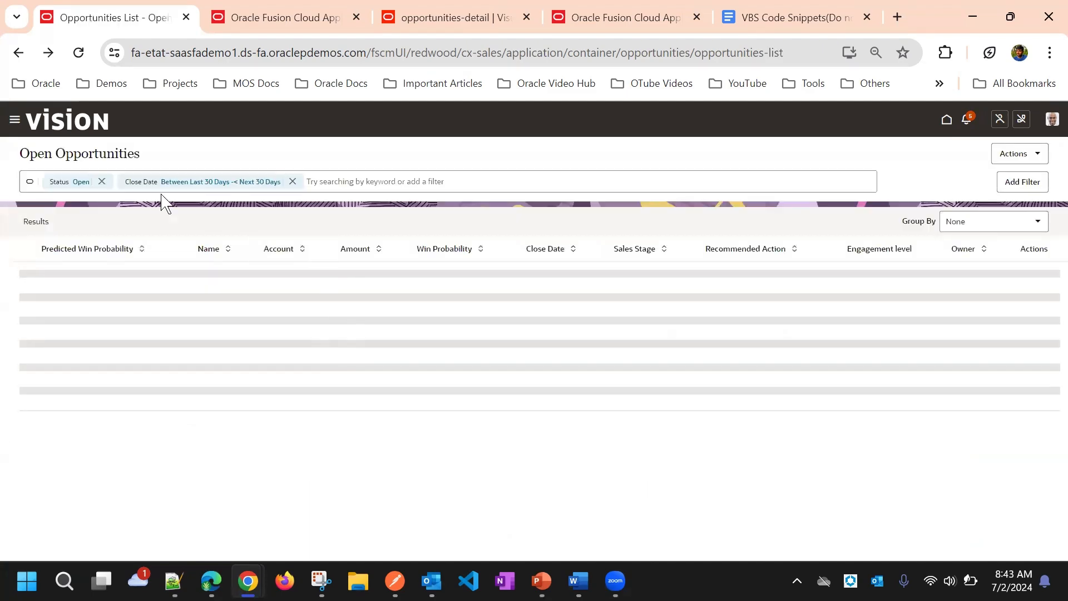
Step: Open the Dispatcher rules list from Application Composer under Configuration
click(15, 120)
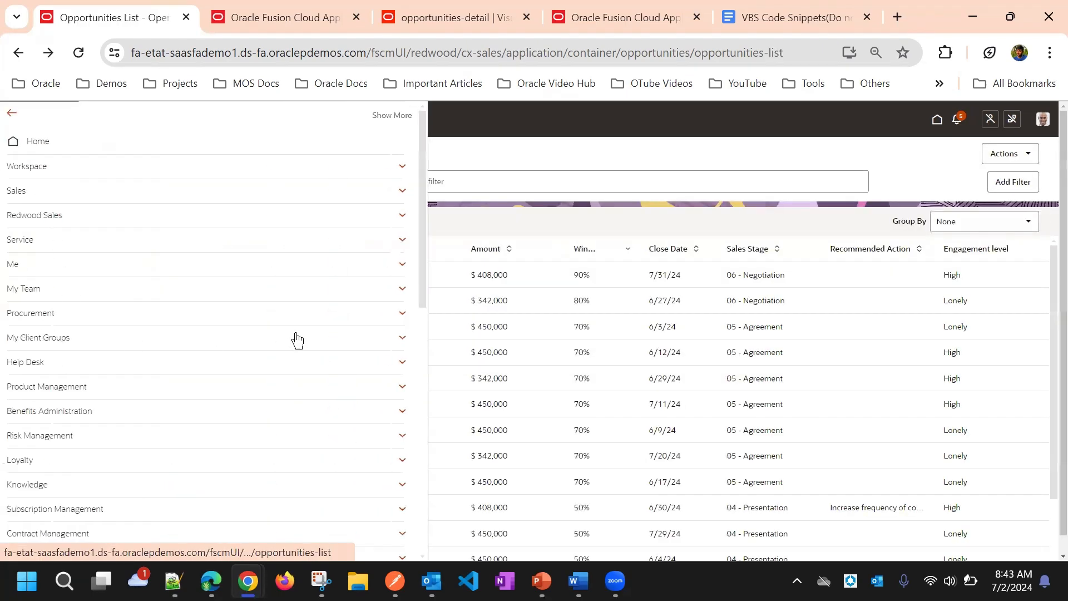
scroll(238, 348, down, 10)
click(523, 167)
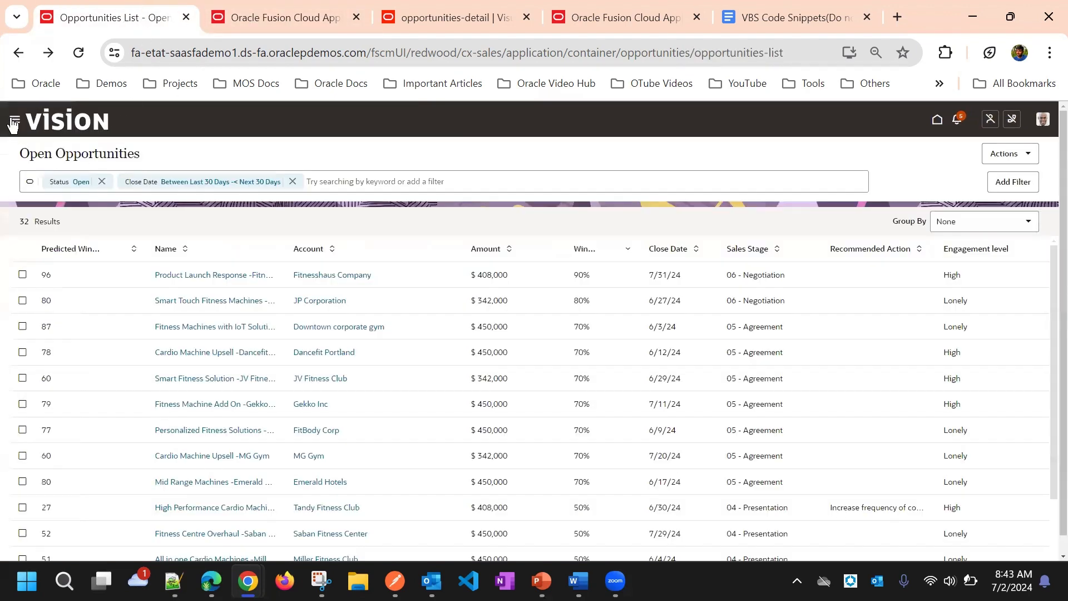
click(14, 121)
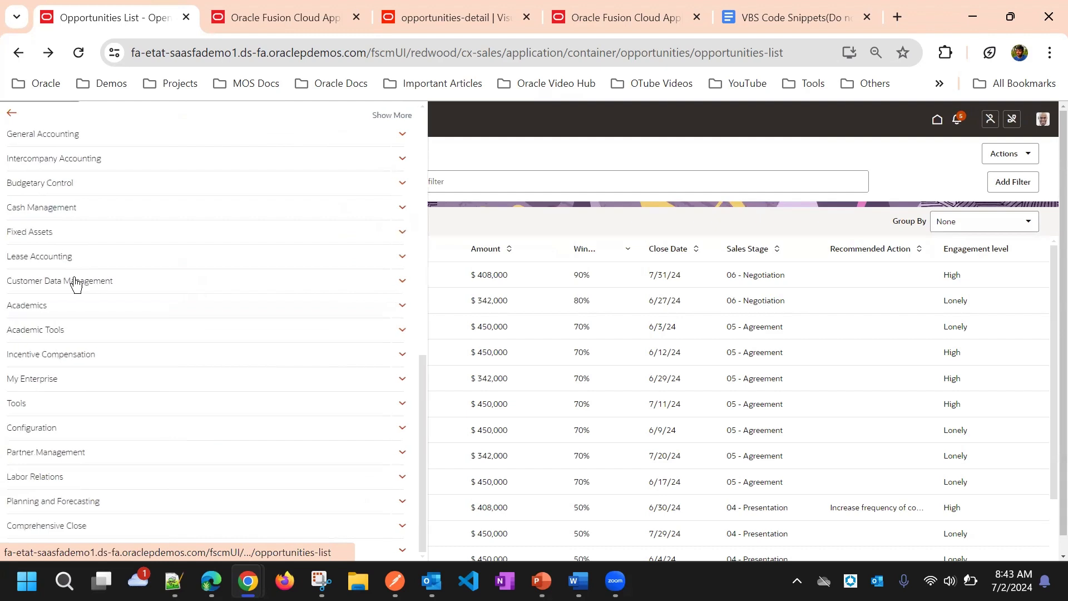
scroll(111, 389, down, 1)
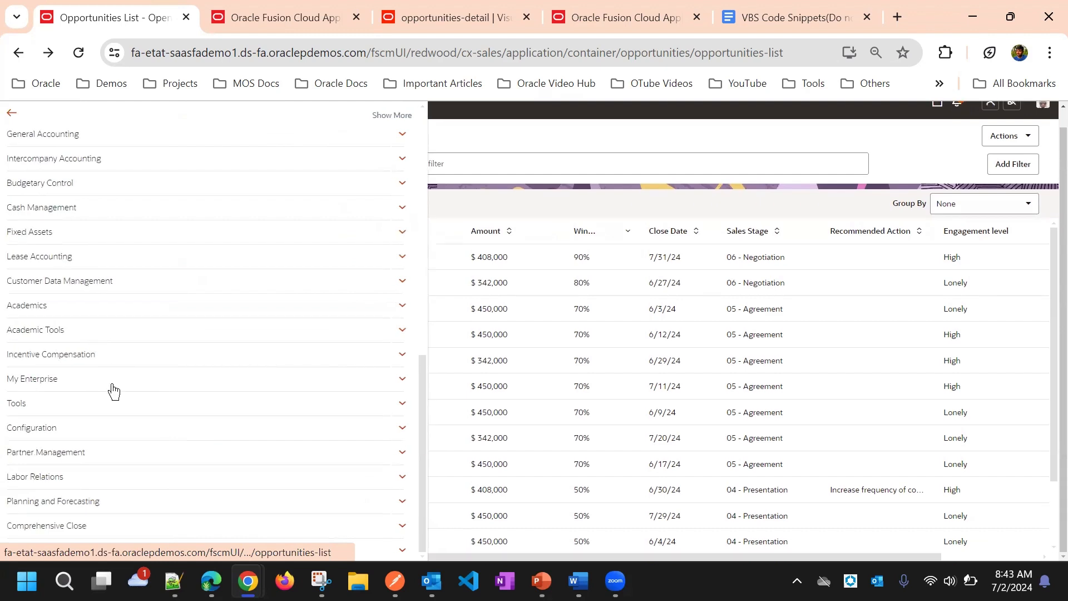
click(77, 429)
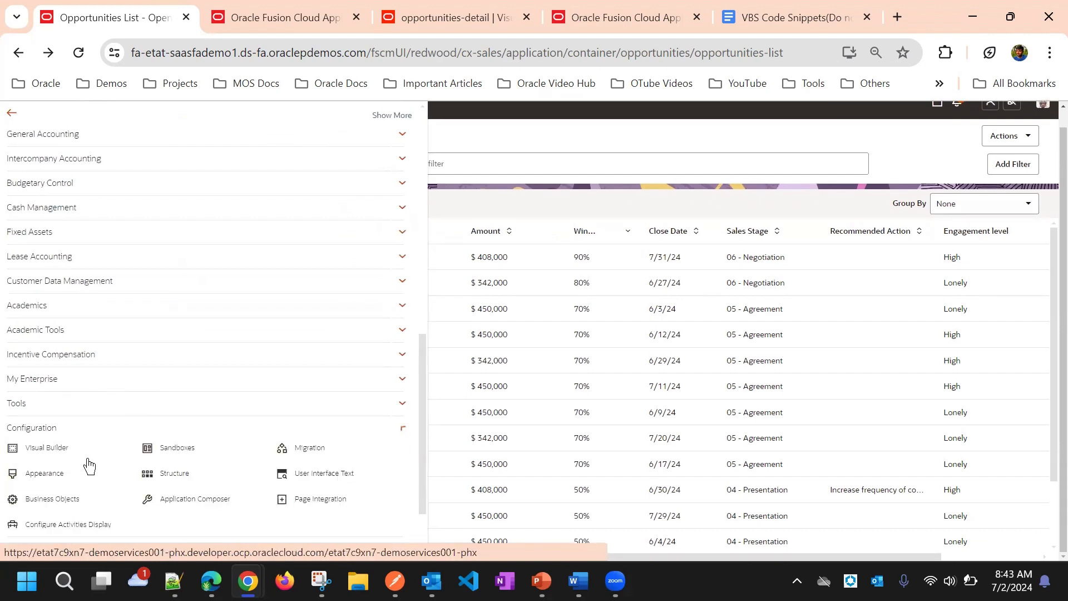
click(169, 503)
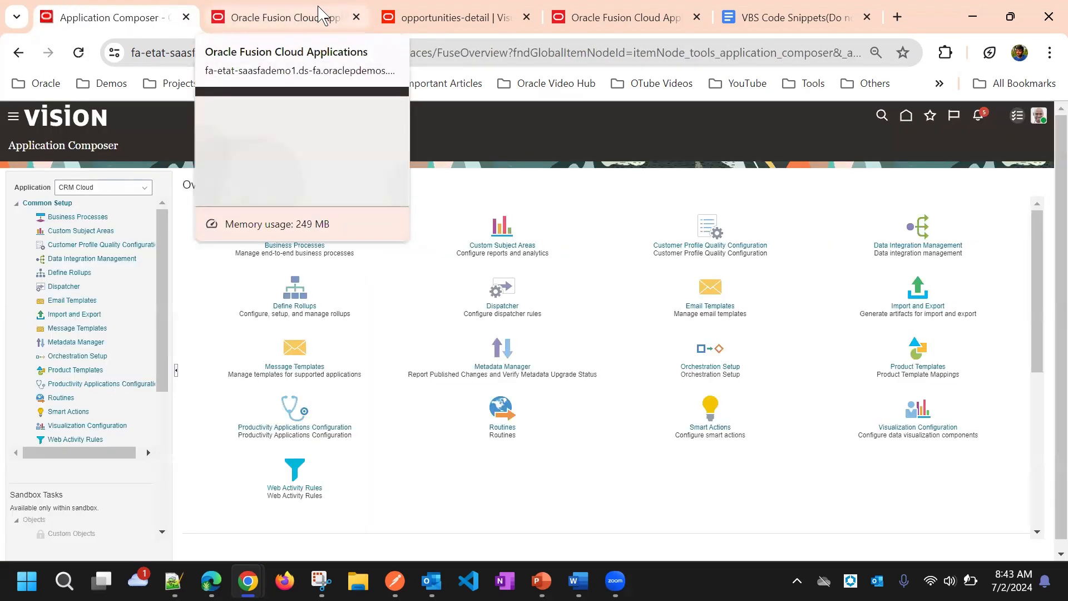
click(502, 307)
click(136, 16)
click(240, 17)
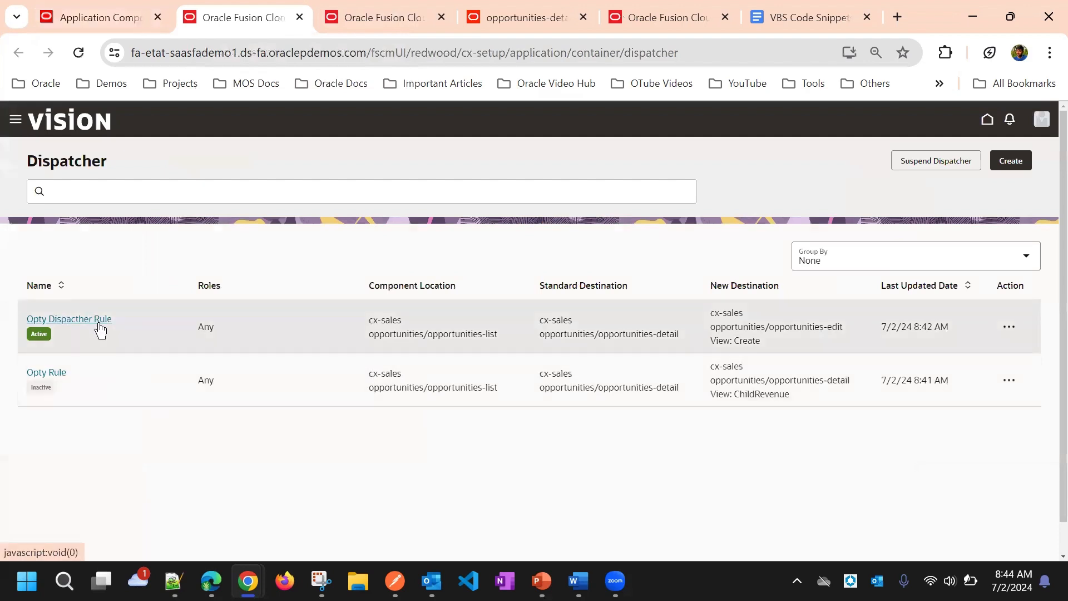
Step: Review the navigation details and query parameter mapping of Opty Rule, and leave the rule without saving
click(56, 375)
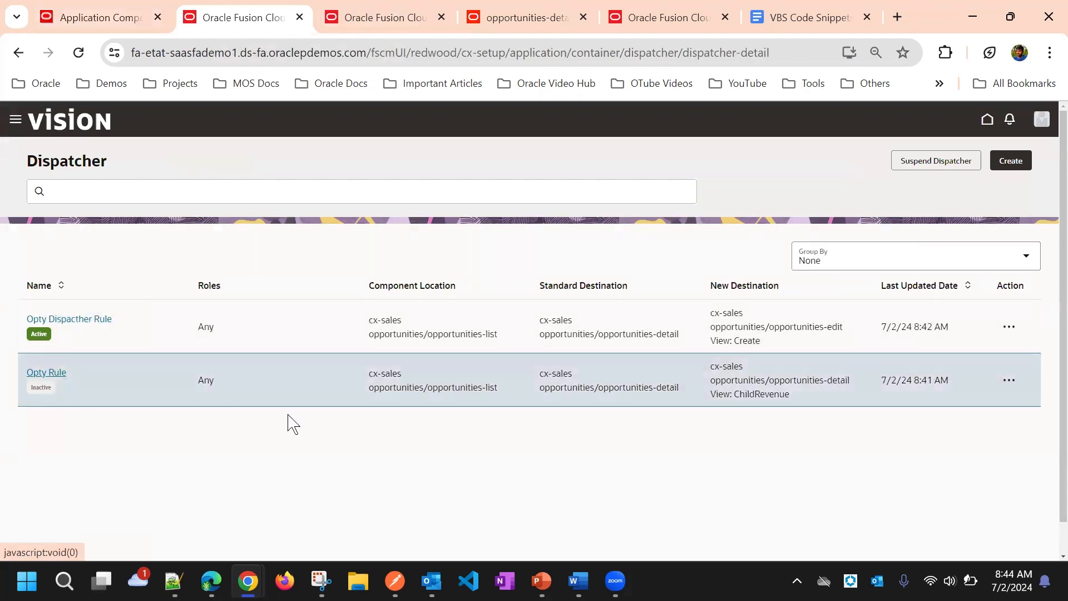
click(774, 537)
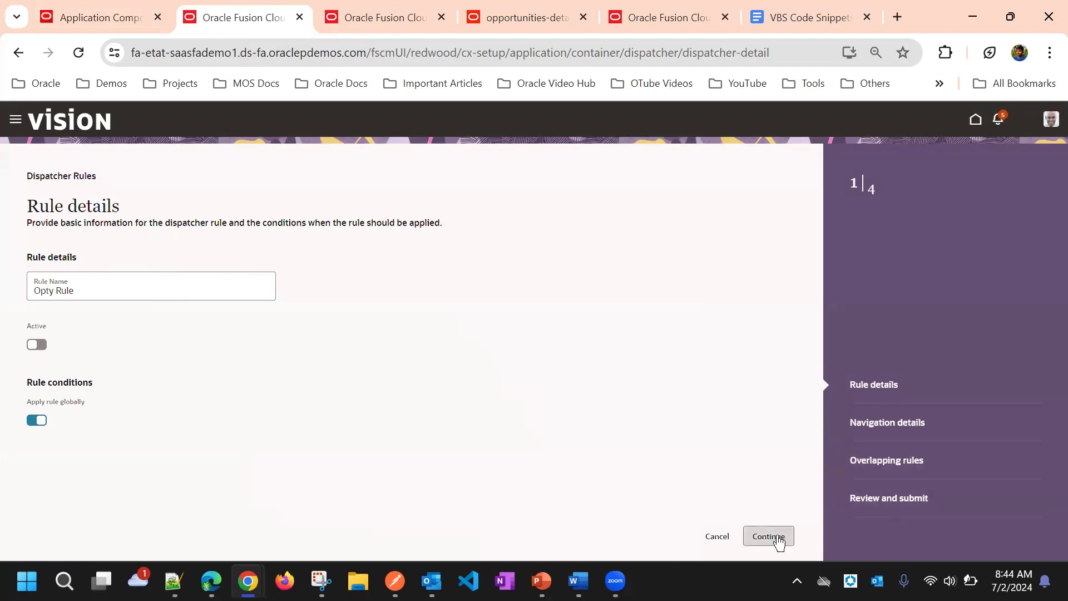
scroll(500, 328, down, 1)
scroll(500, 328, down, 5)
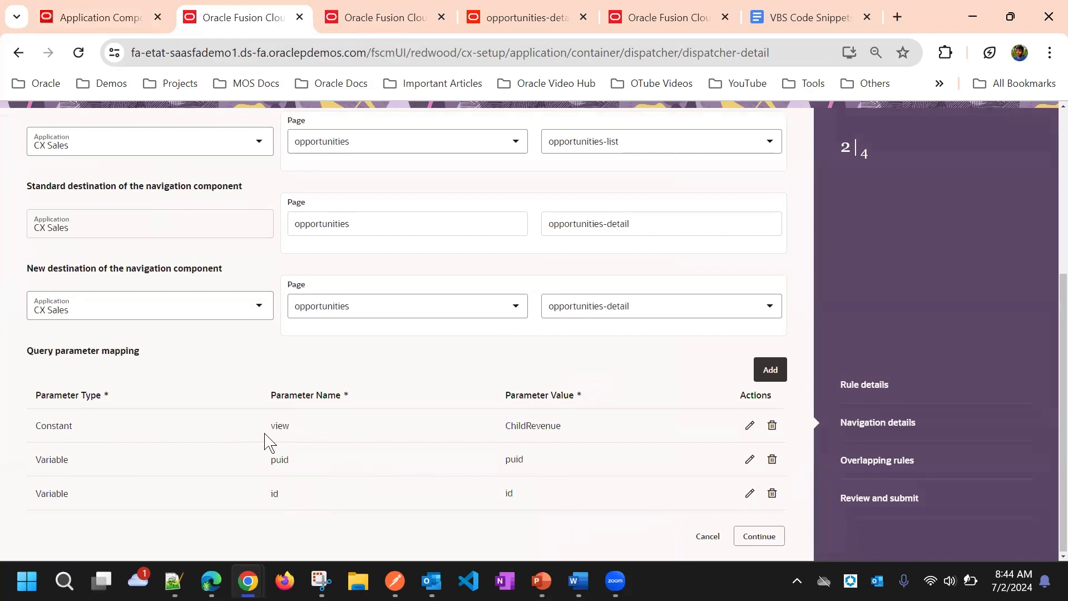
click(709, 536)
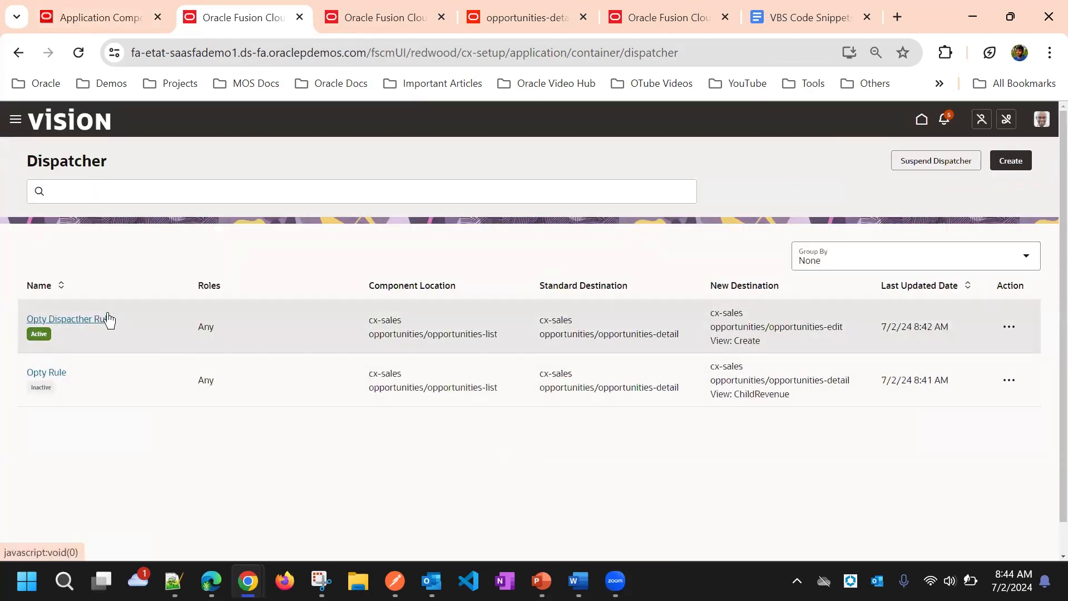
Step: Mark Opty Dispacther Rule as inactive and switch Opty Rule to active in its rule details
click(1008, 326)
click(995, 362)
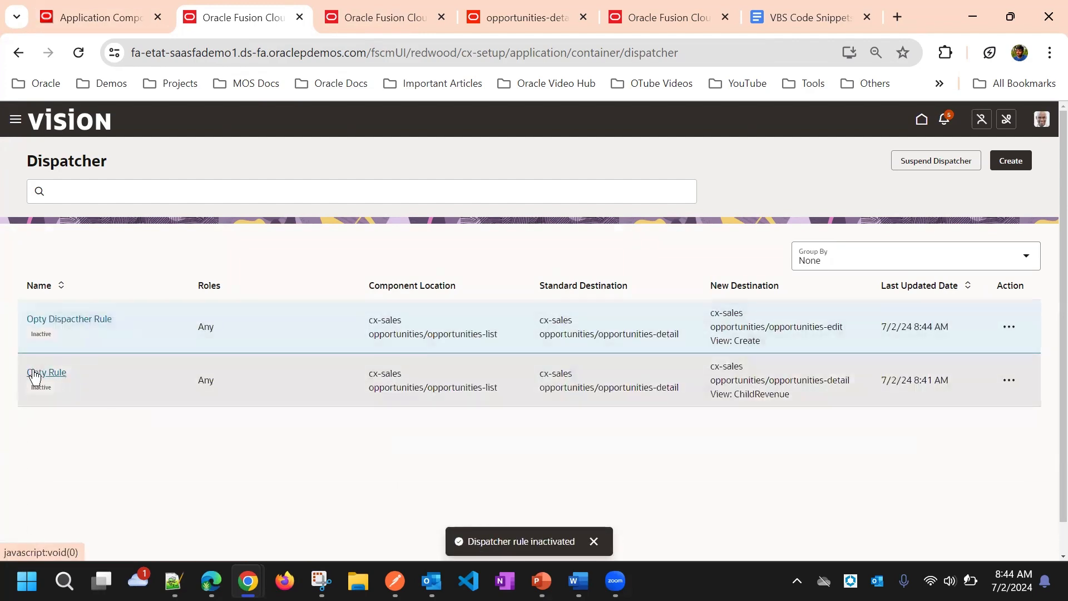
click(44, 374)
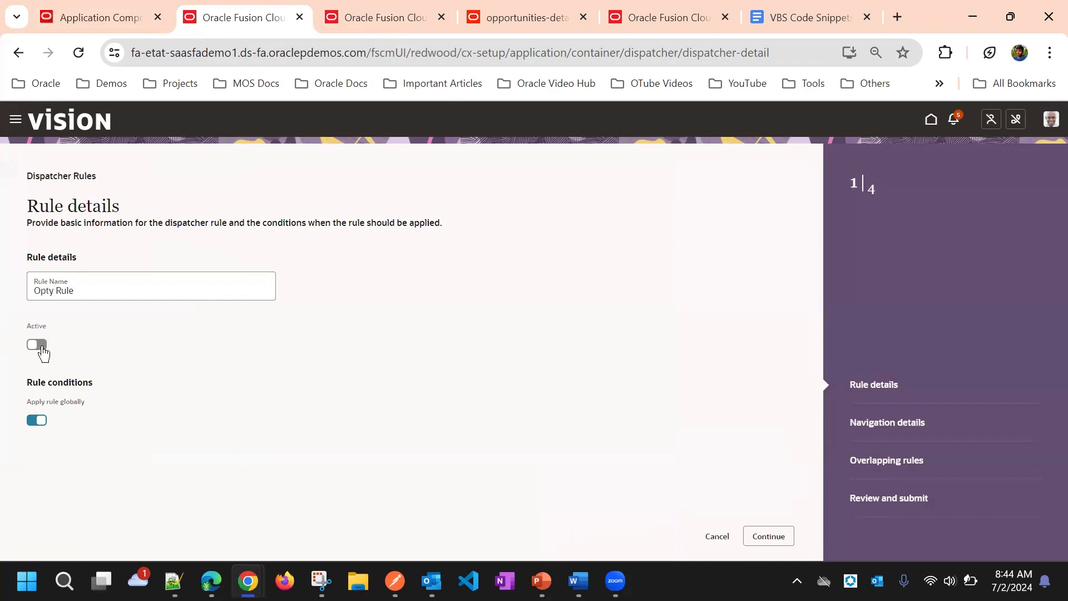
click(42, 349)
Step: Check Opty Rule's query parameter mapping without changing it, and submit the rule
click(767, 535)
scroll(418, 342, down, 3)
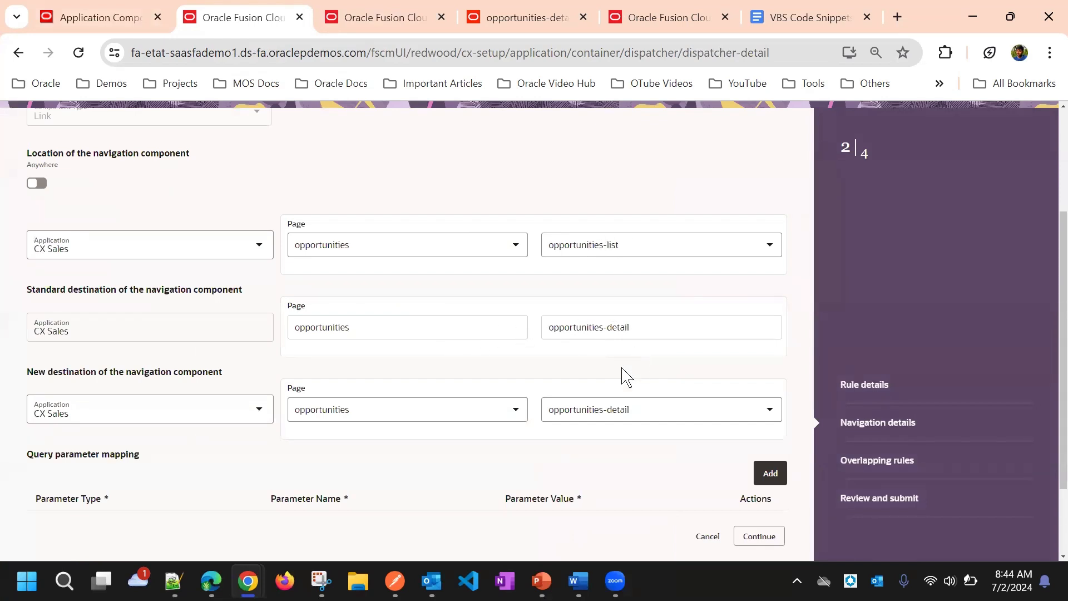
scroll(634, 334, down, 2)
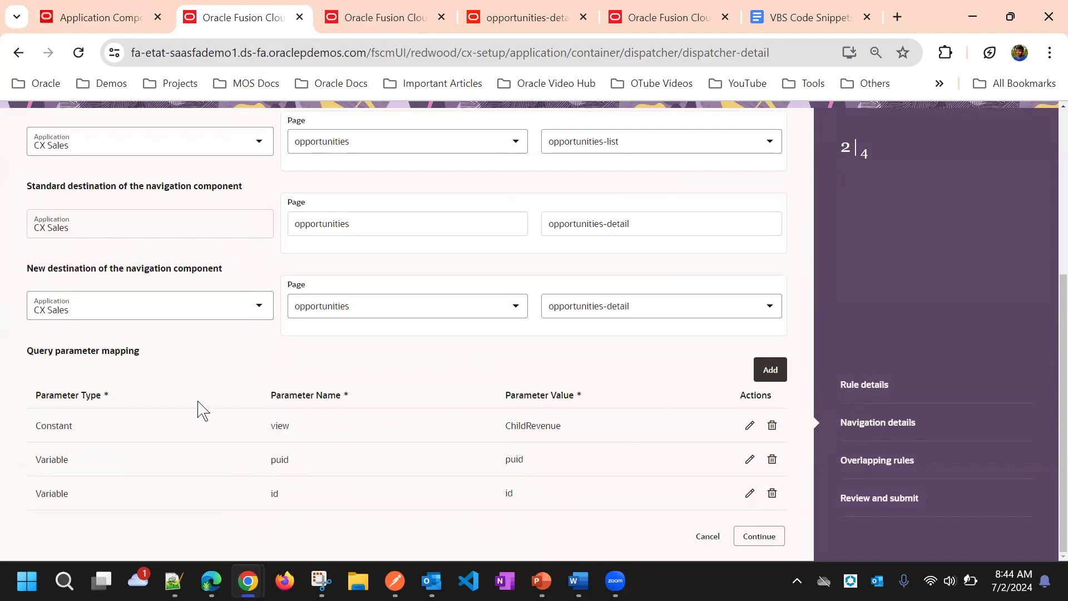
click(288, 433)
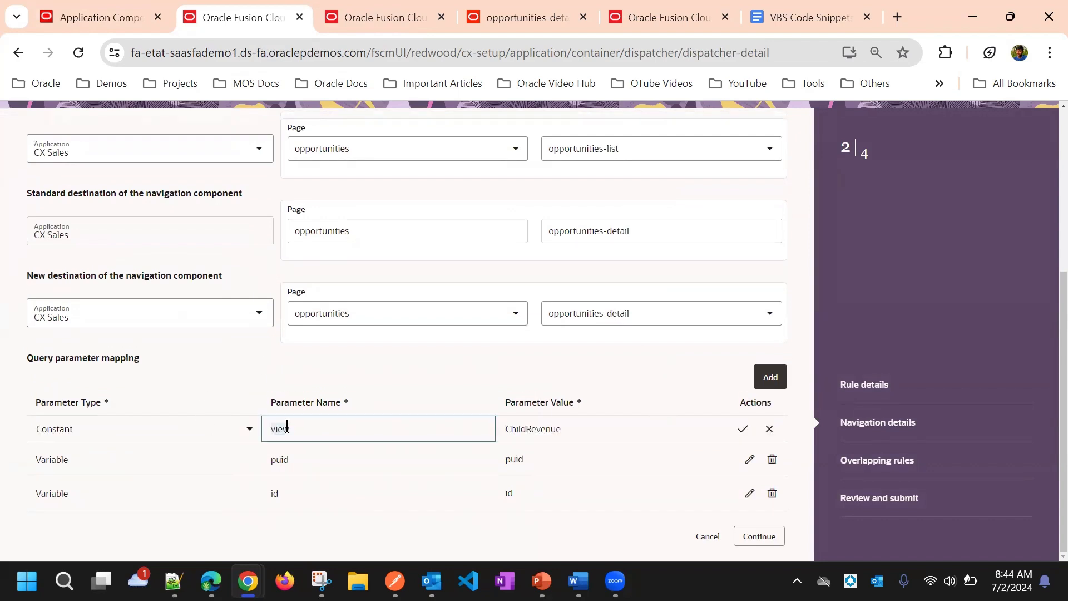
click(490, 376)
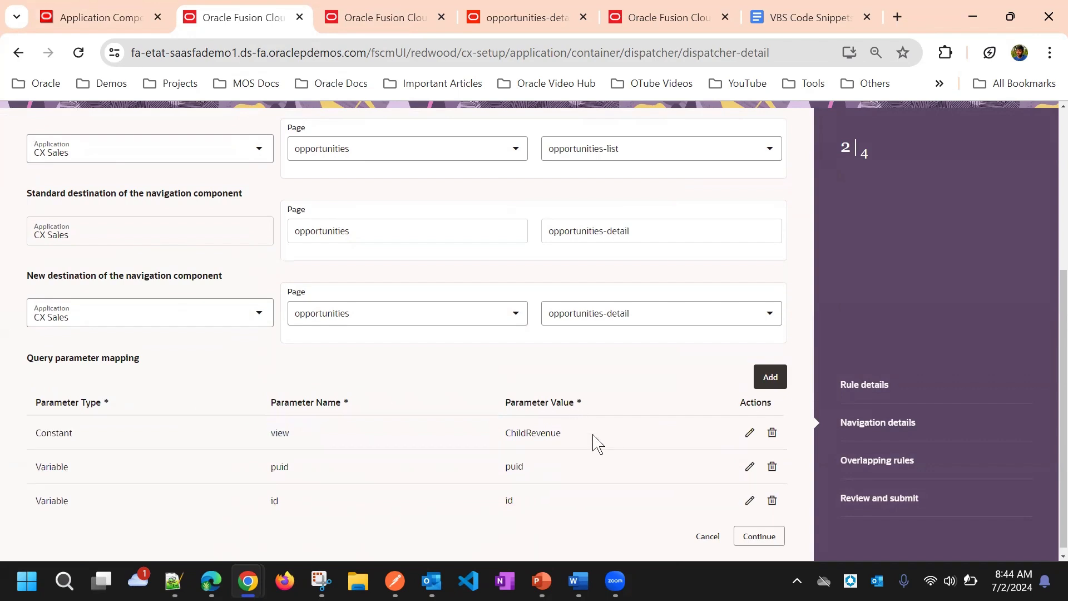
click(556, 433)
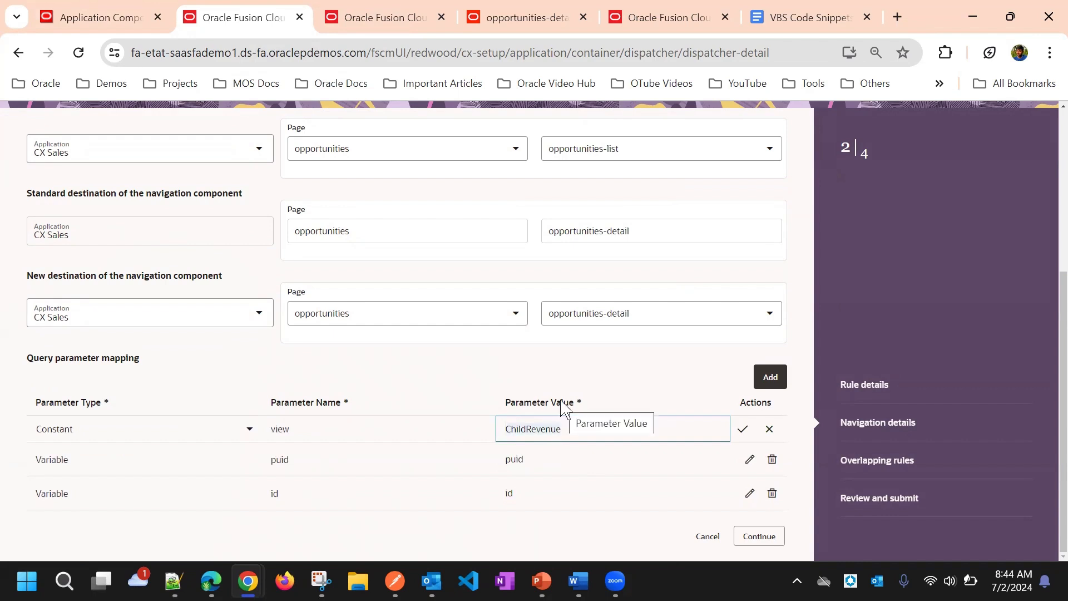
click(684, 411)
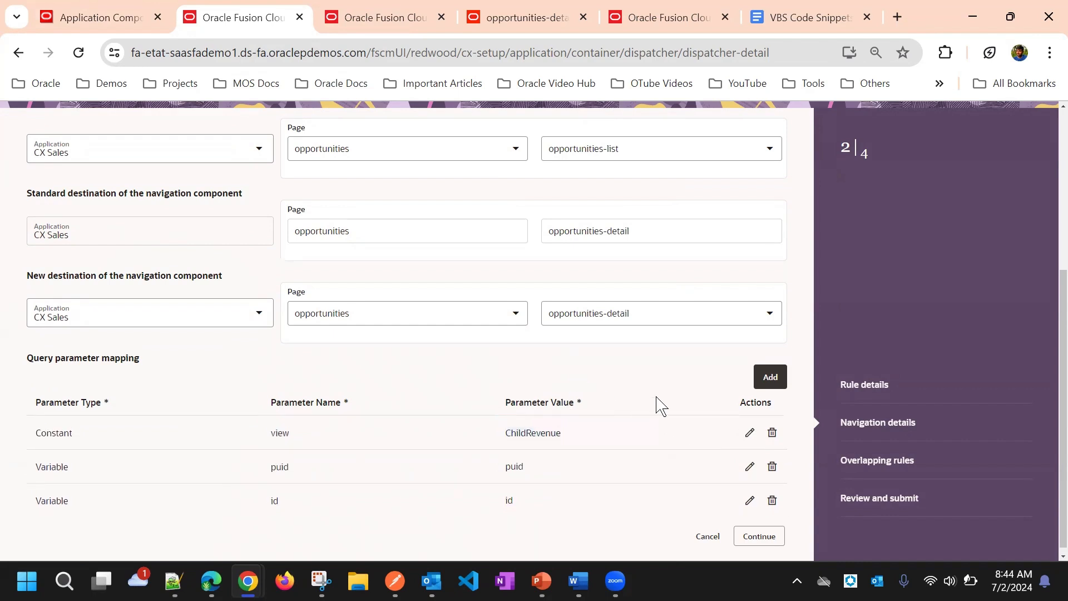
scroll(649, 395, down, 1)
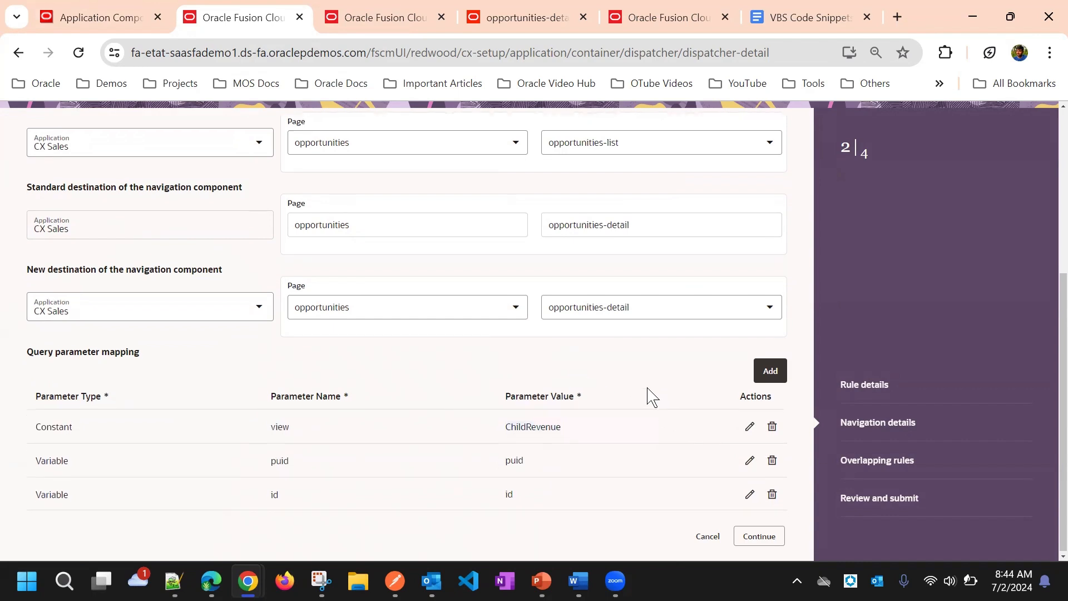
click(756, 539)
click(760, 540)
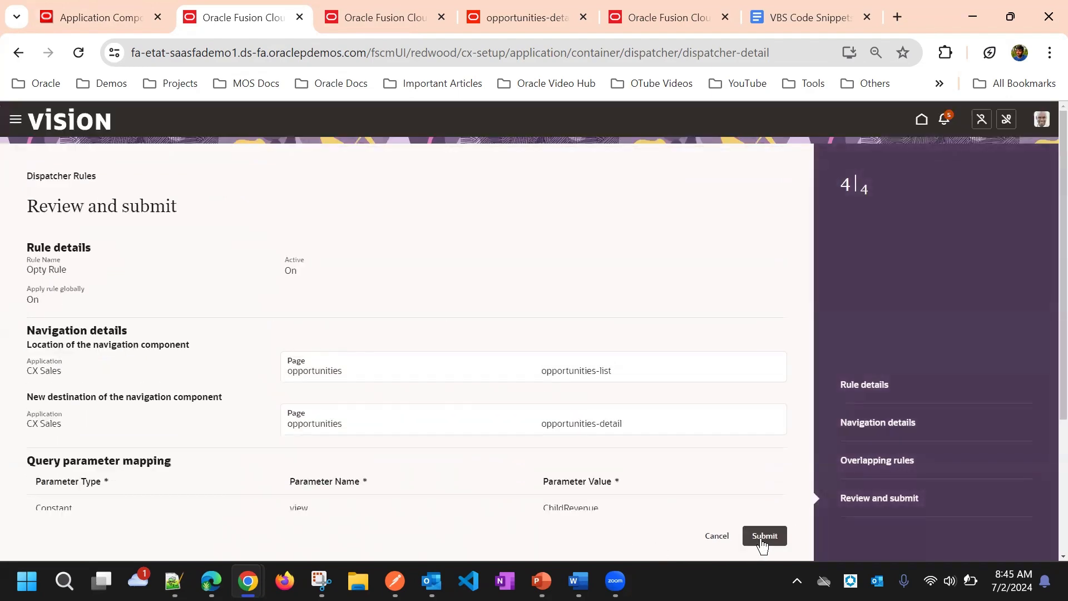
click(763, 536)
scroll(322, 410, down, 5)
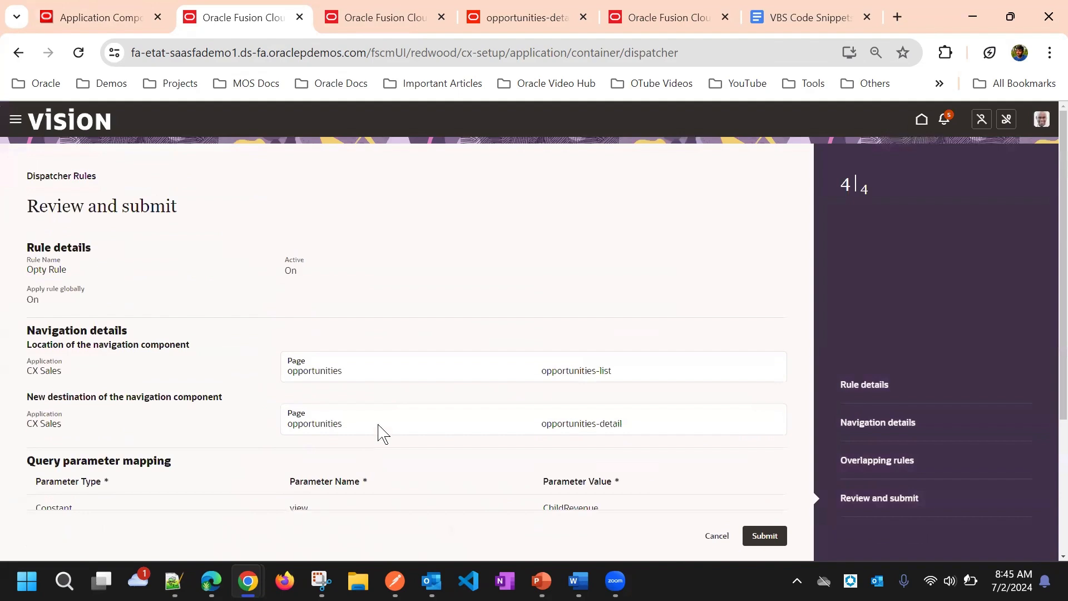
Step: Return to the home page and open the Opportunities page under Redwood Sales
click(114, 17)
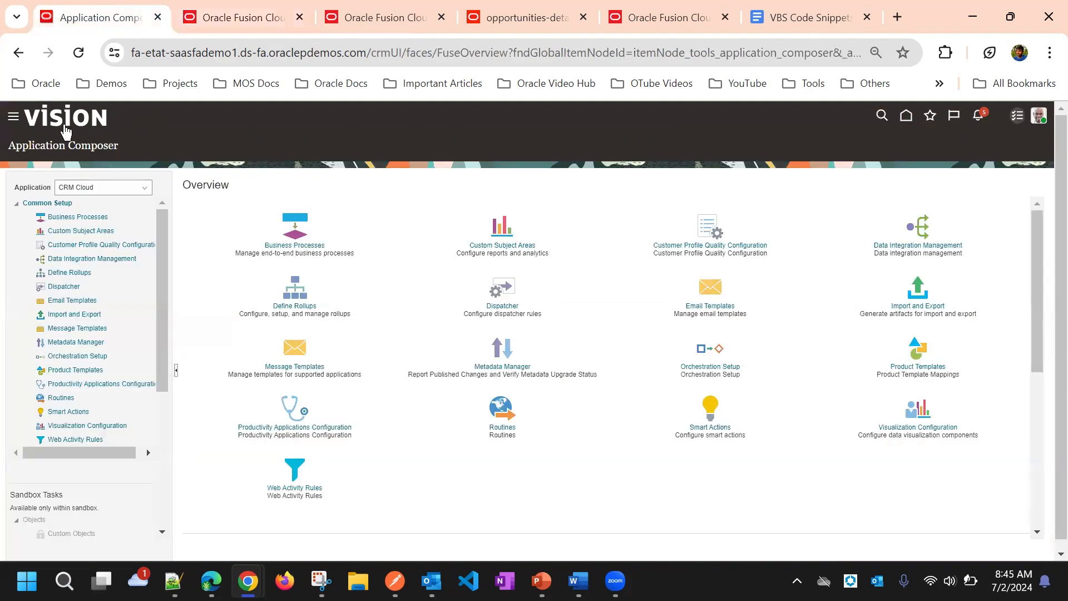
click(221, 15)
click(97, 12)
click(257, 8)
click(126, 8)
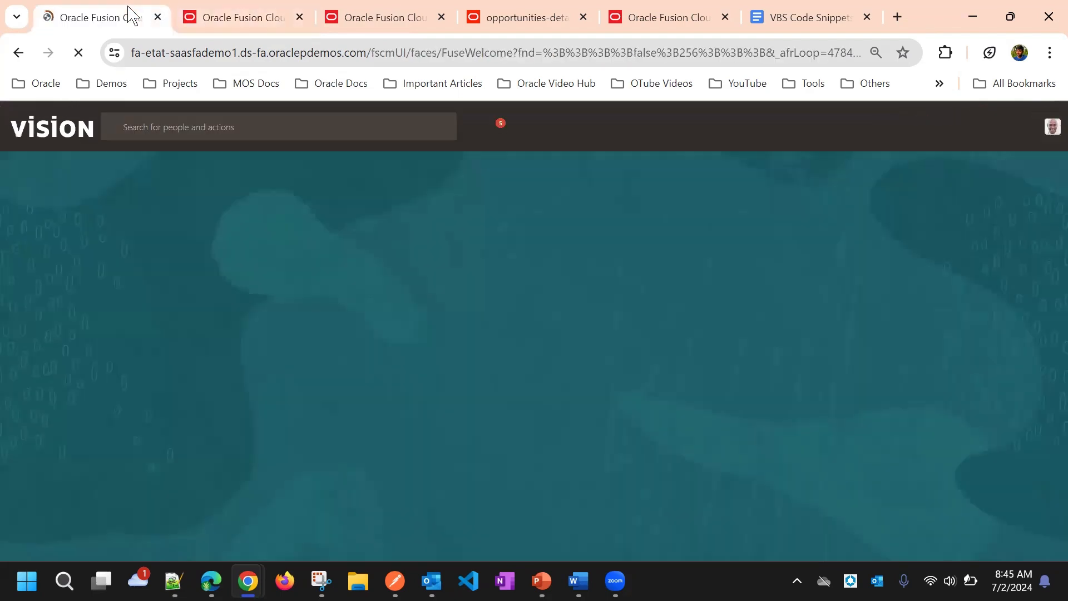
click(295, 235)
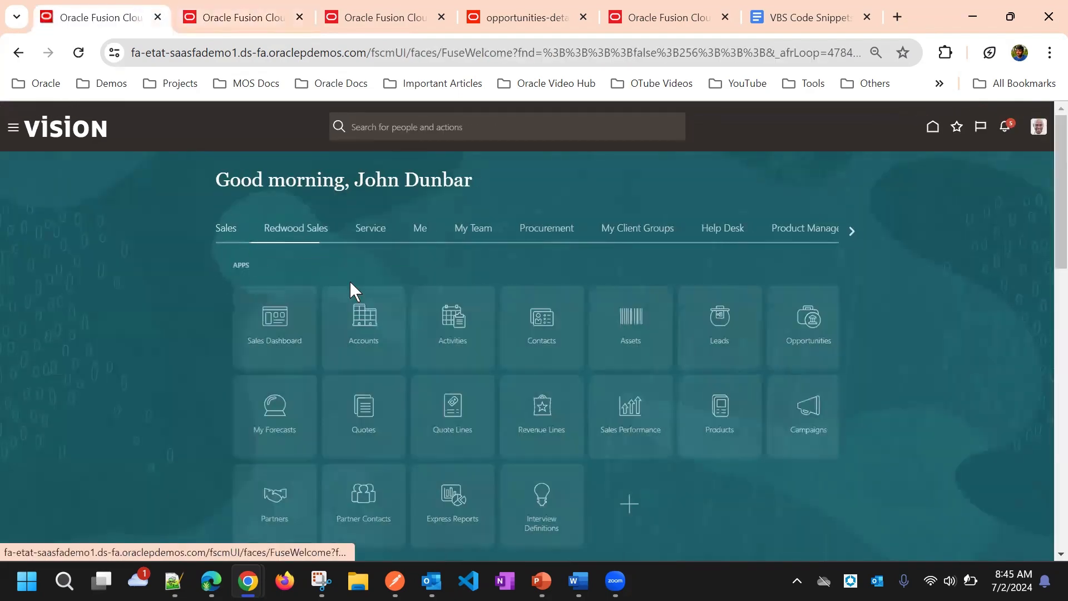
click(779, 323)
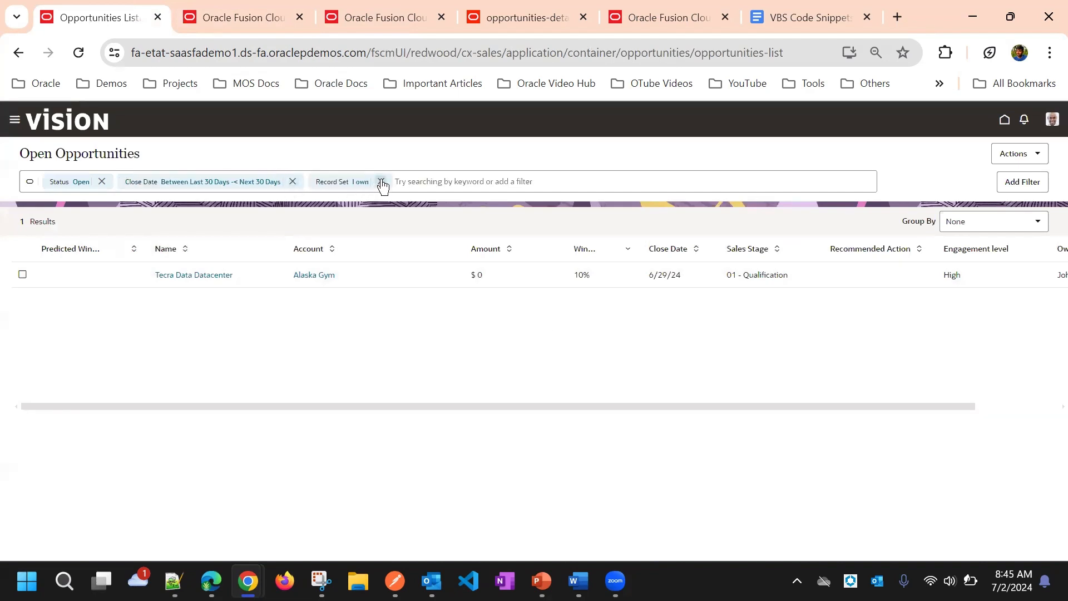
Step: Remove the Record Set filter, then test the rule by opening the Product Launch Response -Fitnesshaus Company opportunity and going to its overview
click(382, 182)
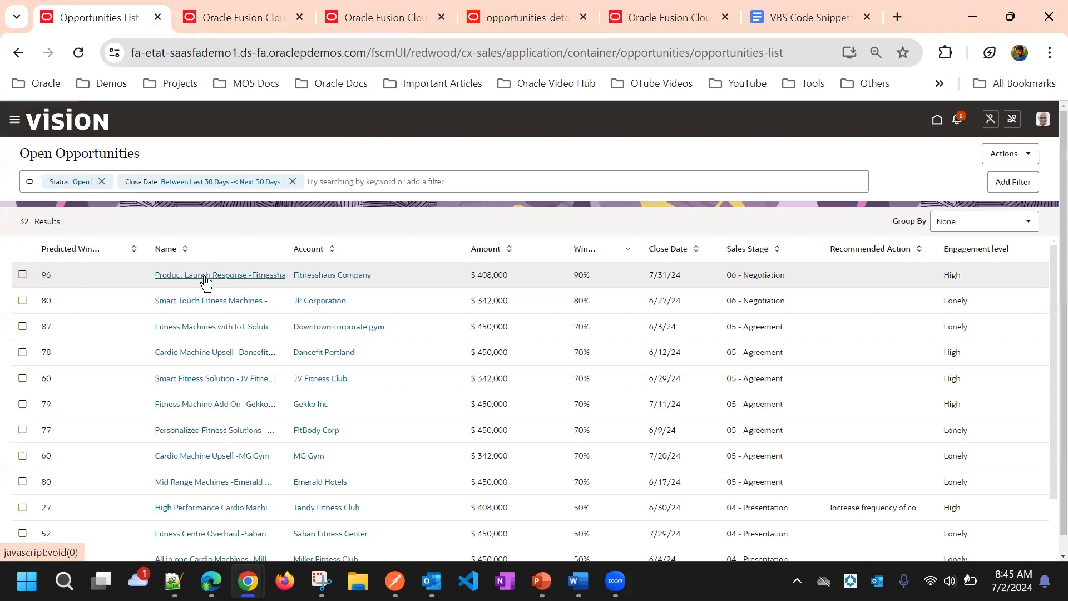
click(205, 281)
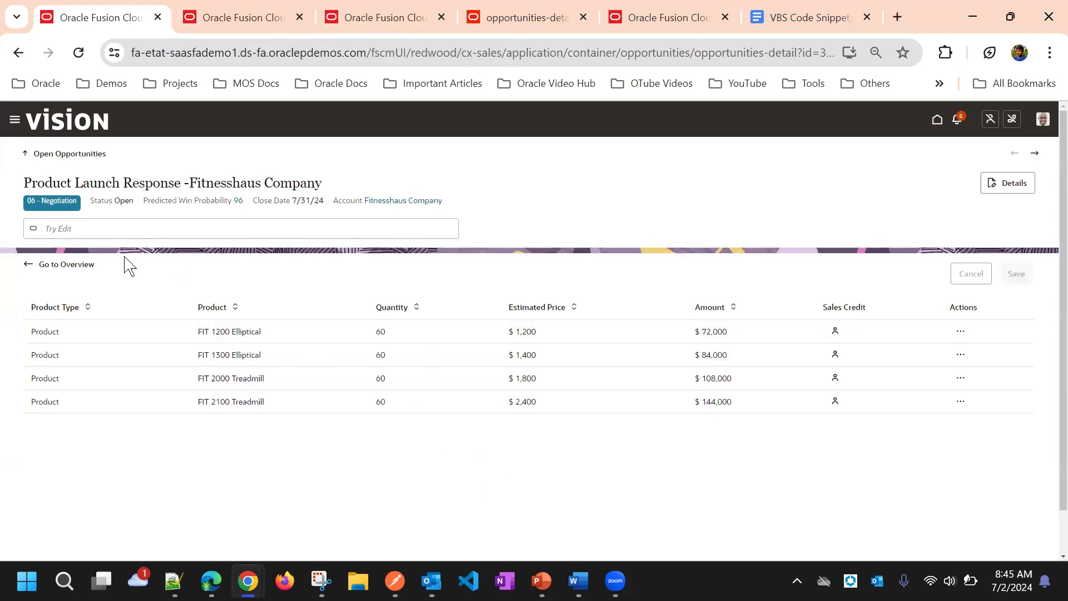
click(53, 265)
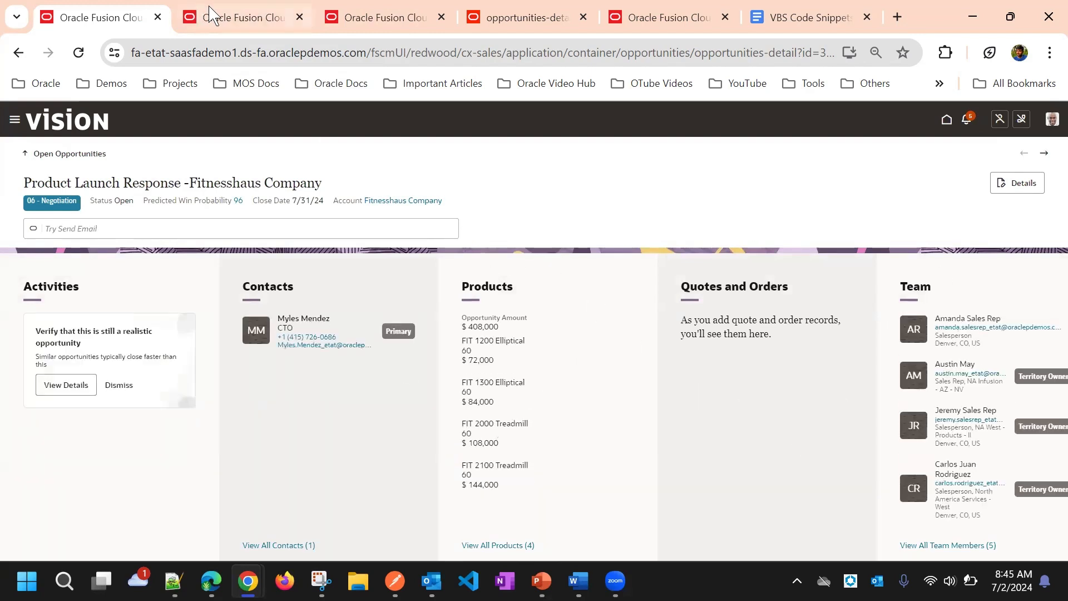
Step: Return to the Dispatcher rules, open the inactive Opty Dispacther Rule, and go to the query parameter mapping in its navigation details
click(267, 17)
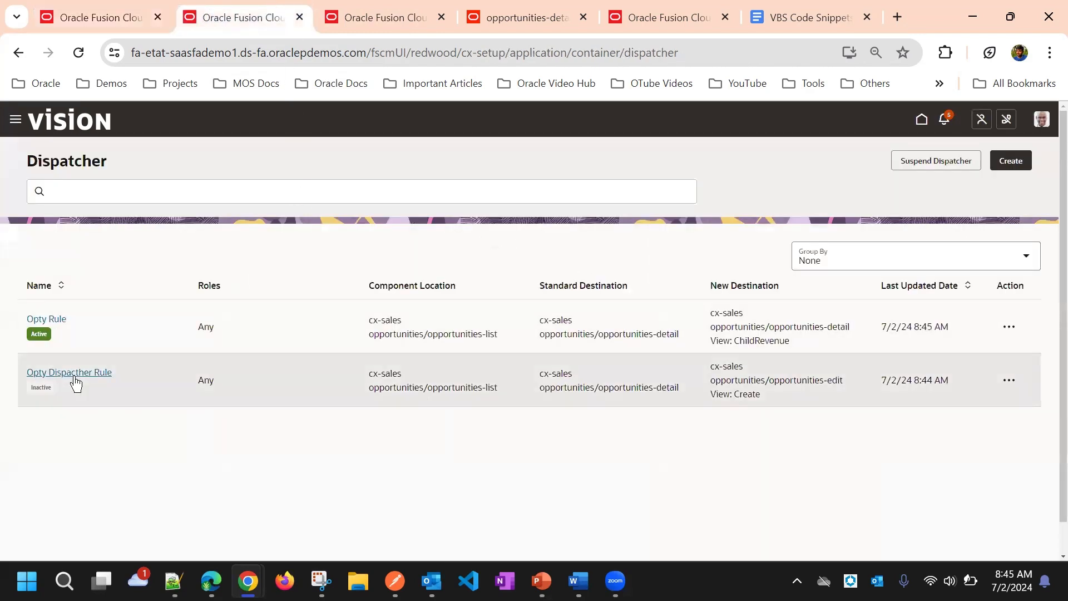
click(74, 374)
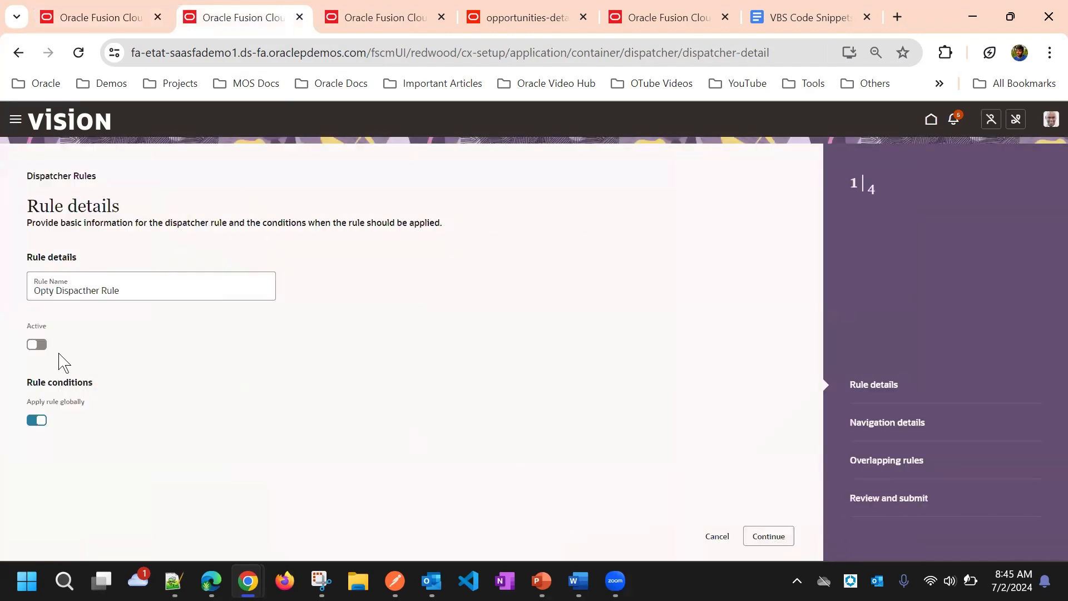
click(776, 538)
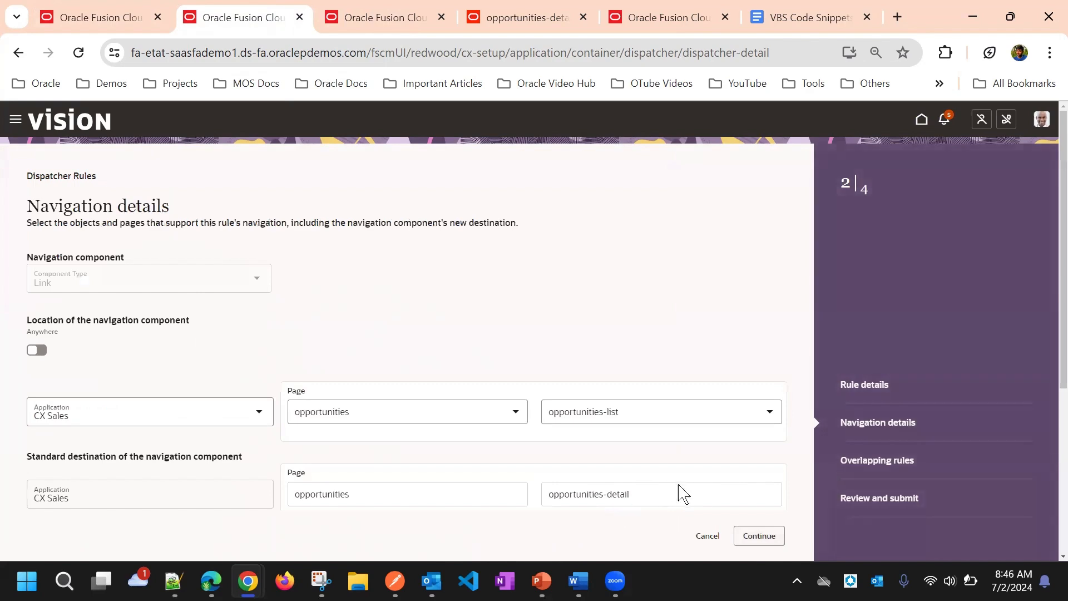
scroll(683, 493, down, 5)
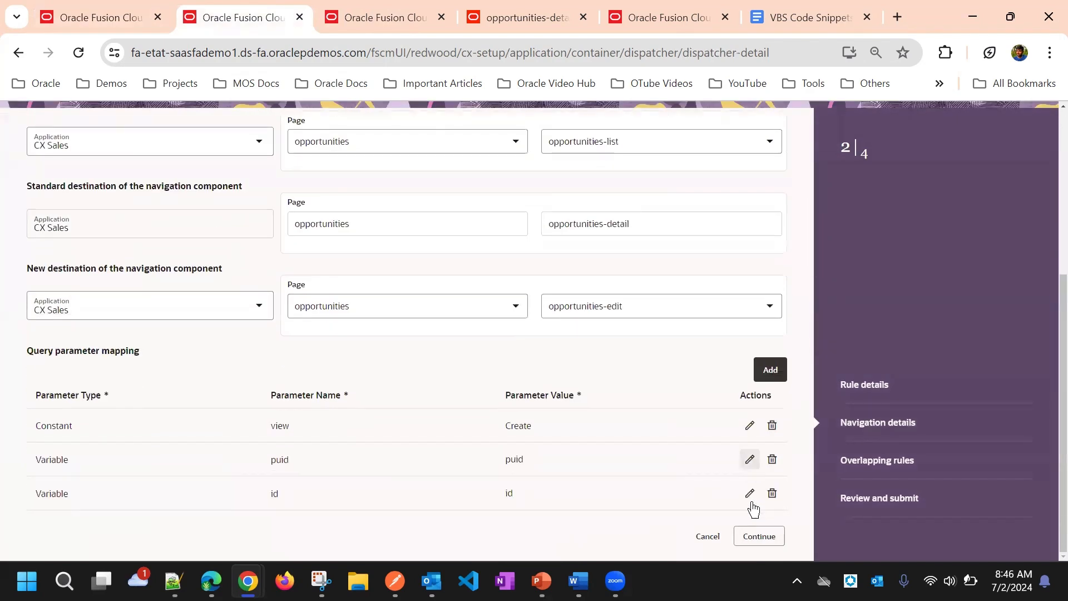
Step: Try renaming the constant query parameter to mode for the value Create, and discard the changes to the rule
click(750, 425)
click(332, 425)
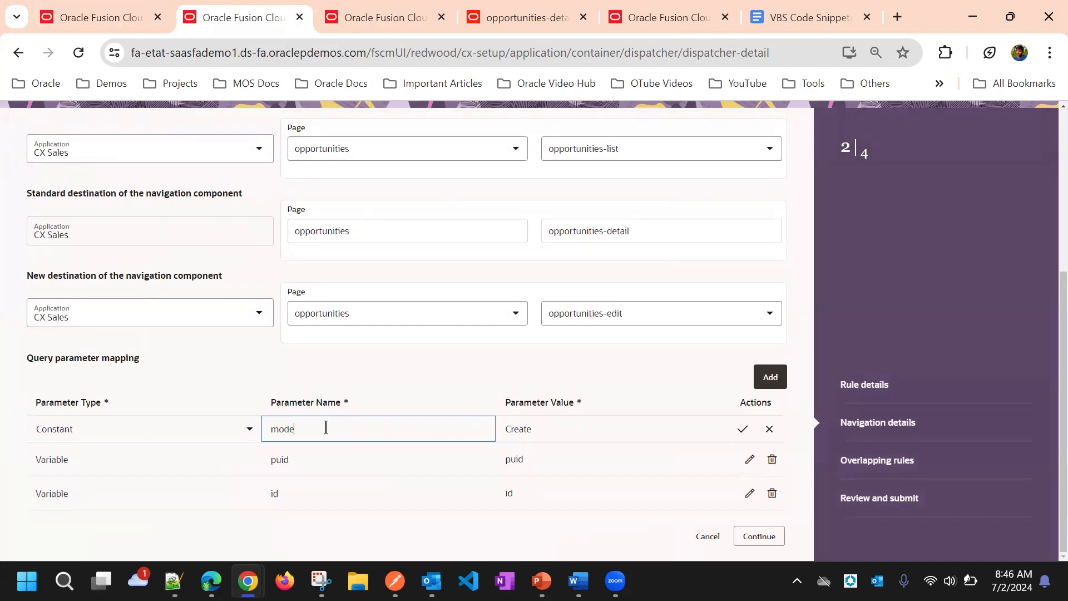
click(525, 430)
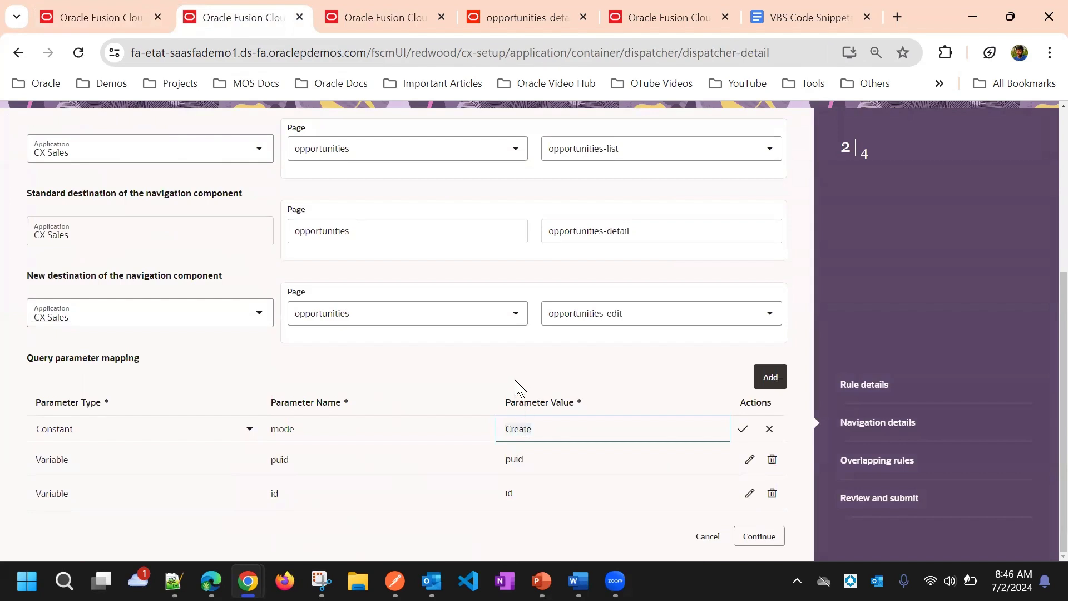
key(Return)
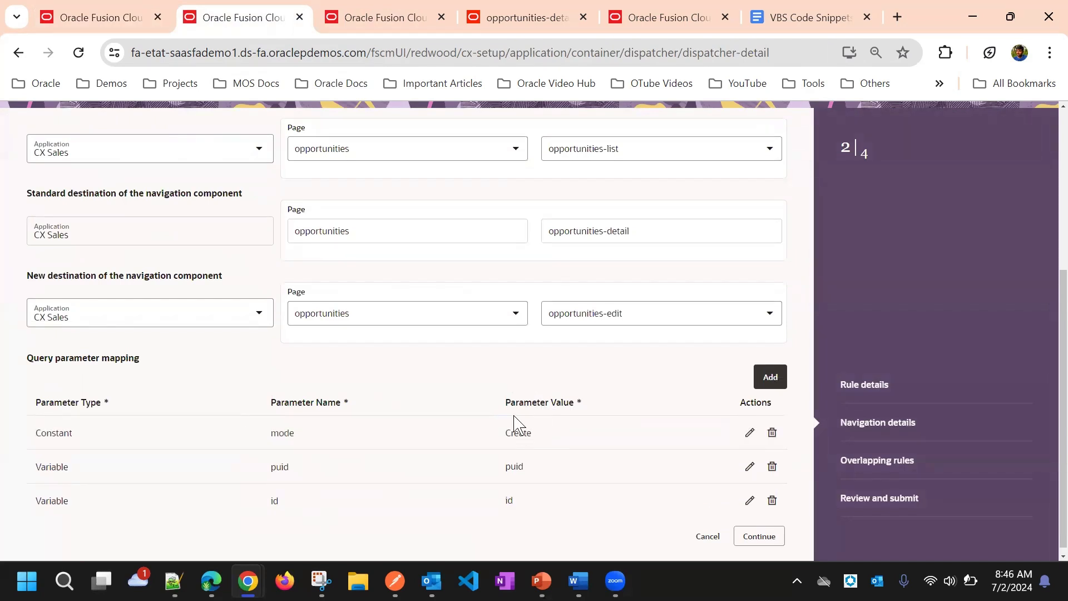
click(707, 534)
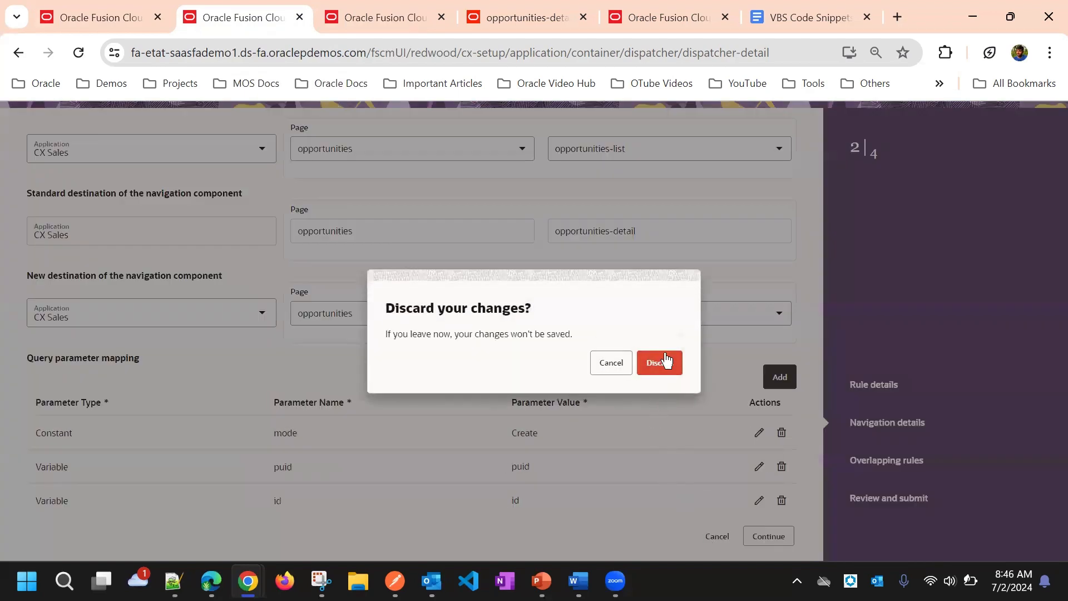
click(665, 362)
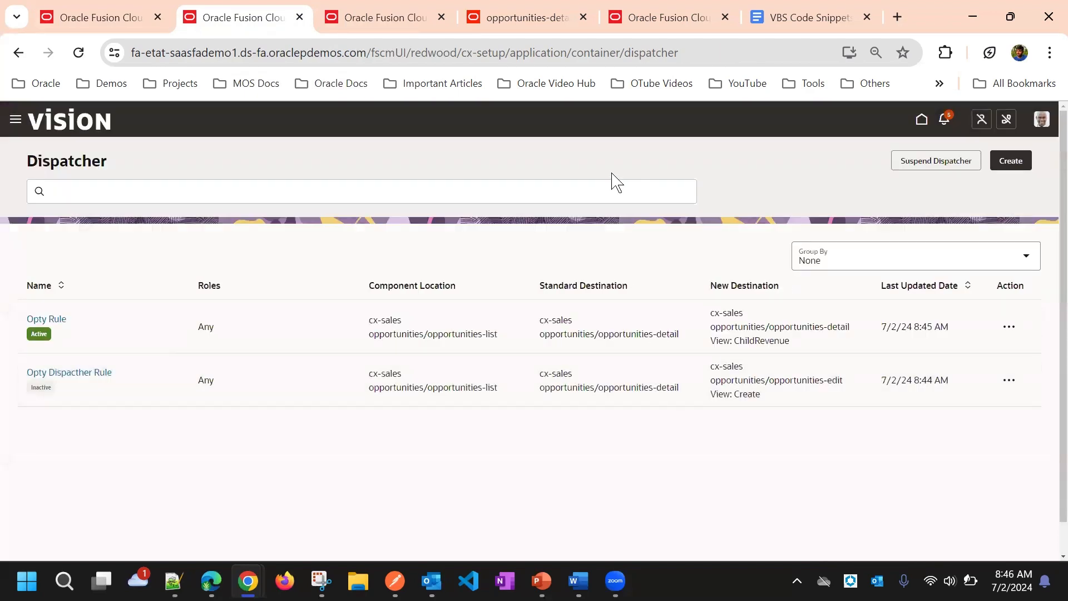